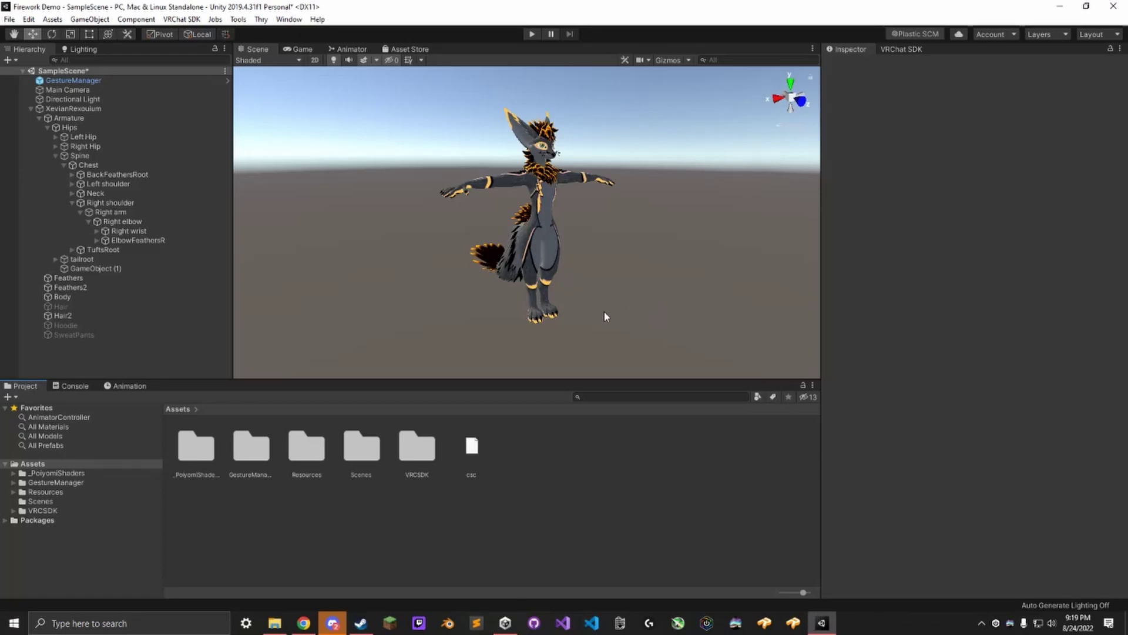
# - Select XevianRexouium in the Hierarchy to view its Animator and VRC Avatar Descriptor
pyautogui.click(153, 109)
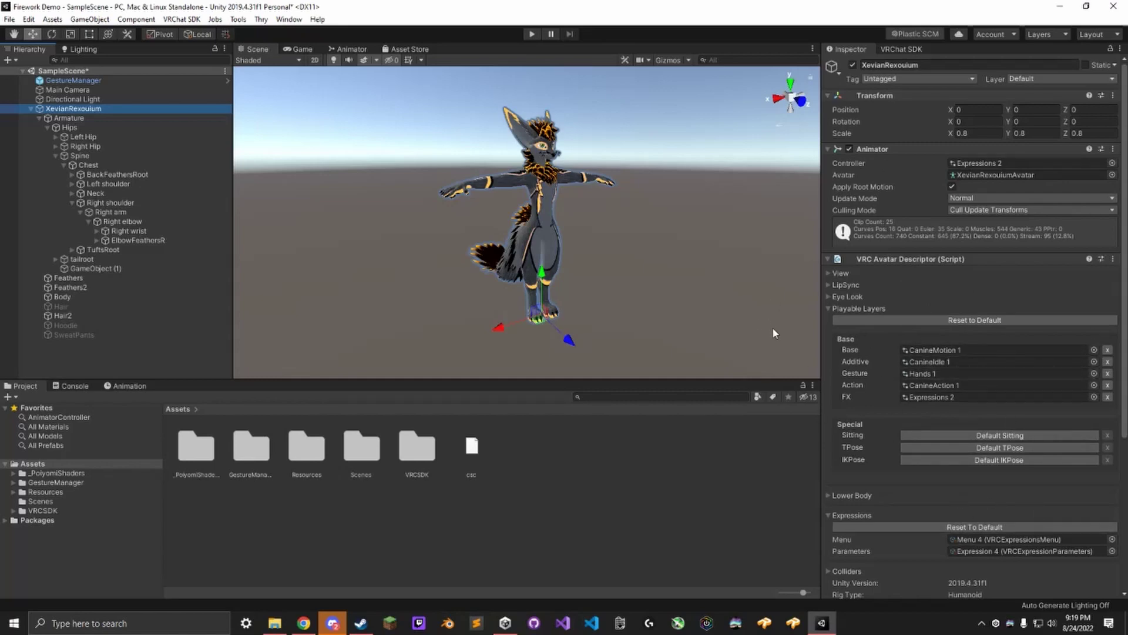
# - Scroll the Firework Bundle Gumroad page to its 'What you need' requirements list
pyautogui.click(304, 622)
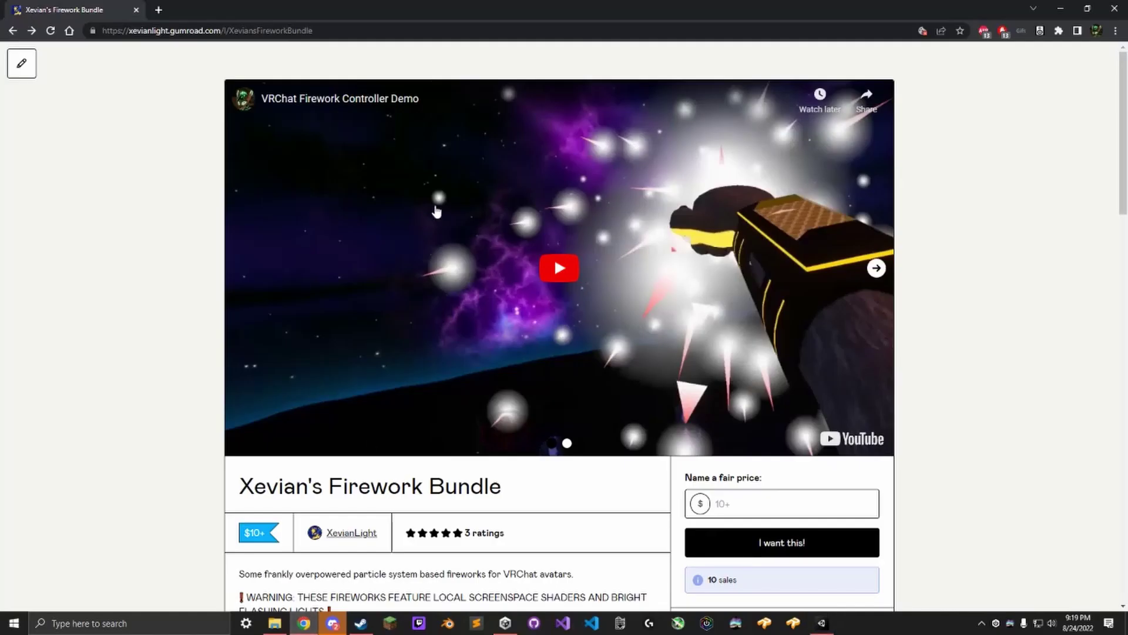
pyautogui.scroll(-12, 153, 207)
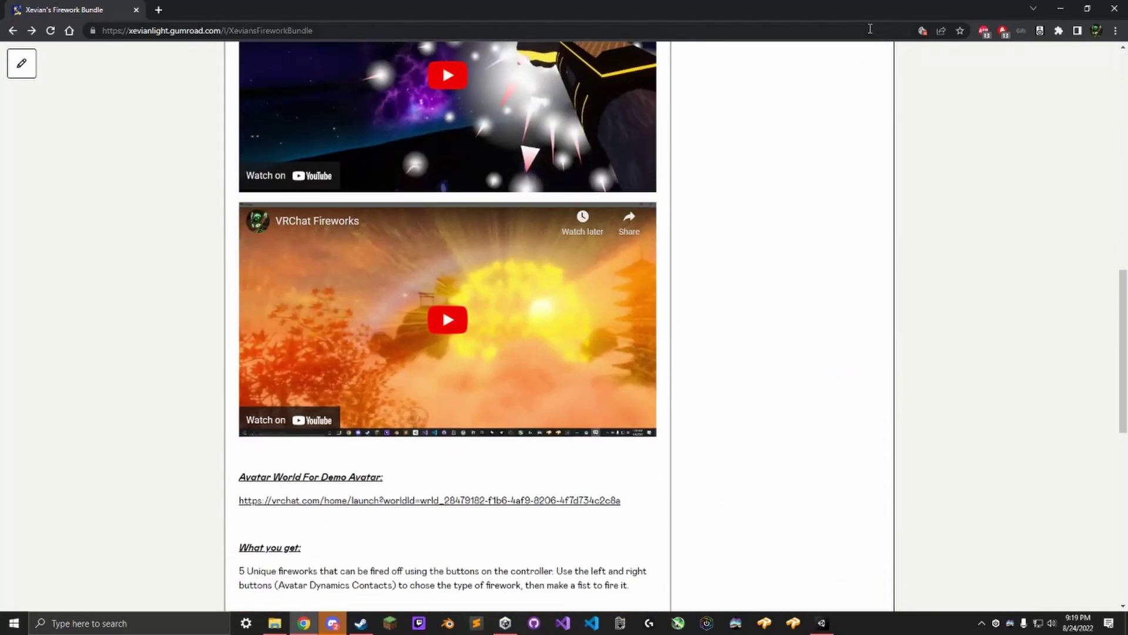
pyautogui.scroll(-9, 421, 344)
pyautogui.scroll(2, 247, 258)
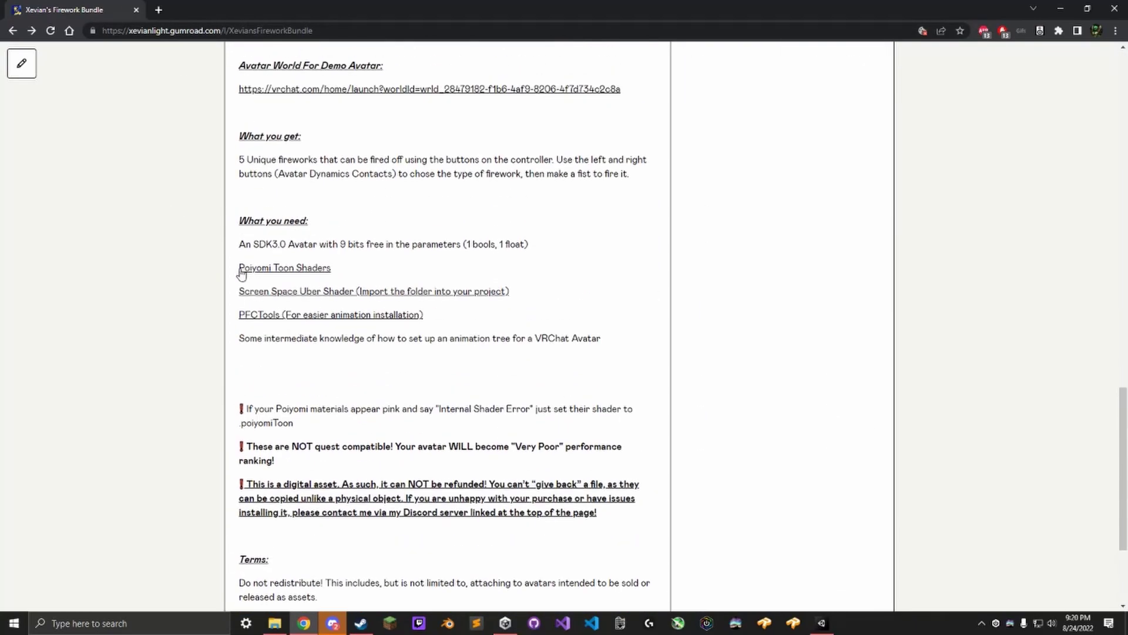
pyautogui.moveTo(240, 267); pyautogui.dragTo(505, 320)
pyautogui.click(515, 325)
pyautogui.click(822, 622)
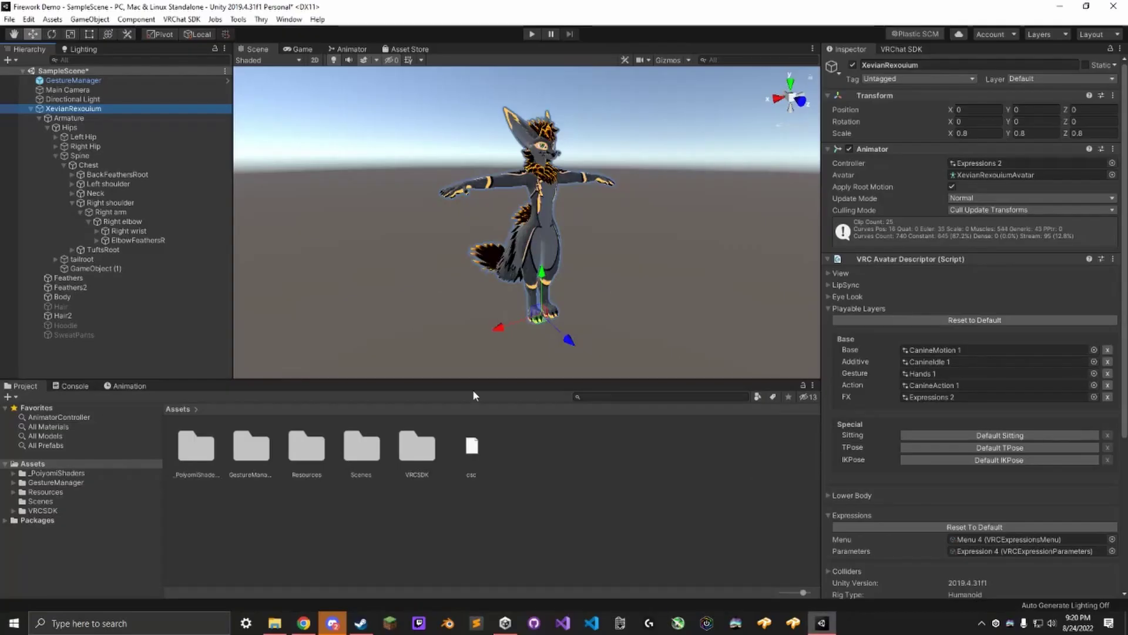
pyautogui.click(303, 622)
# - Open the Screen Space Uber Shader GitHub repository from the requirements list
pyautogui.moveTo(283, 276); pyautogui.dragTo(345, 272)
pyautogui.click(345, 272)
pyautogui.click(268, 292)
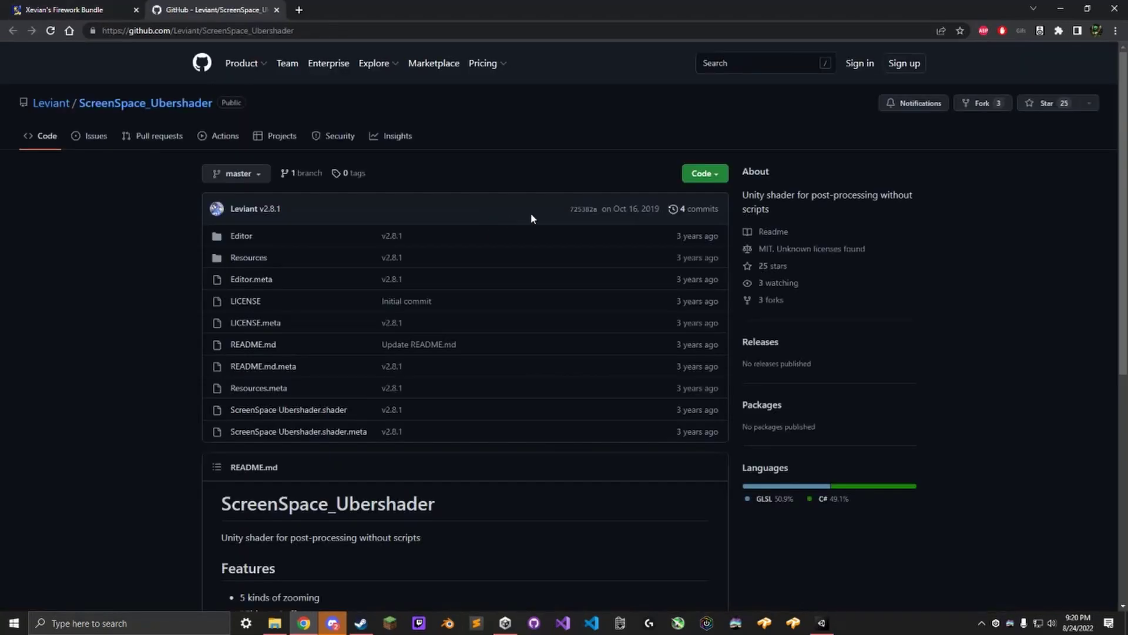
# - Download the repository as a ZIP and show it in a full-screen Downloads folder
pyautogui.click(699, 174)
pyautogui.click(577, 342)
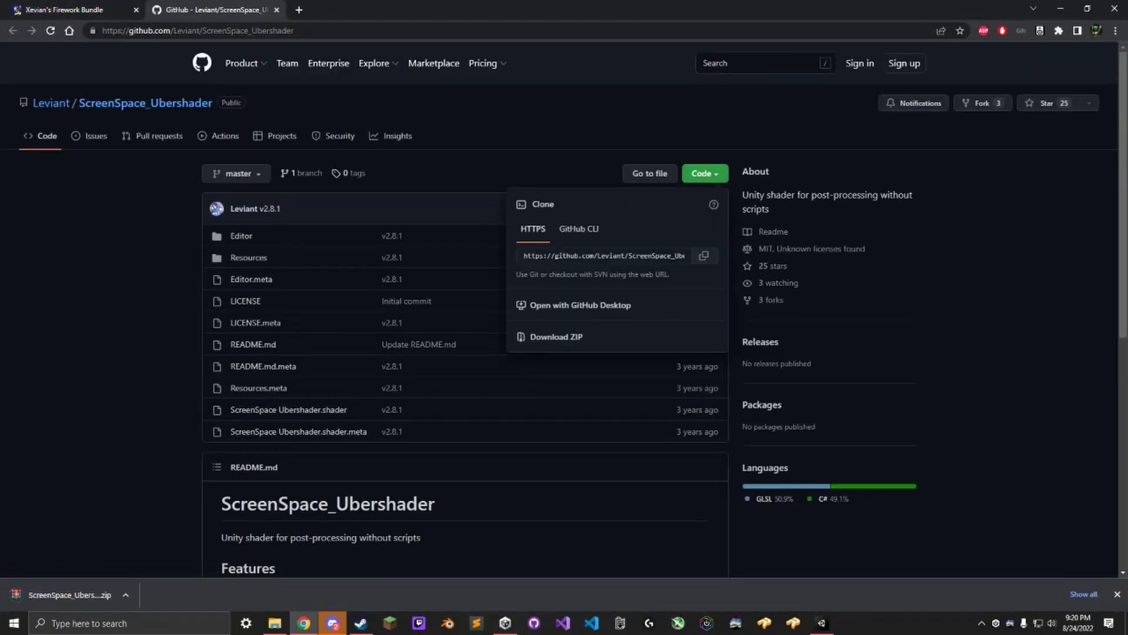
pyautogui.click(126, 594)
pyautogui.click(153, 562)
# - Extract ScreenSpace_Ubershader-master.zip and drag the extracted folder into Unity's Assets
pyautogui.rightClick(300, 162)
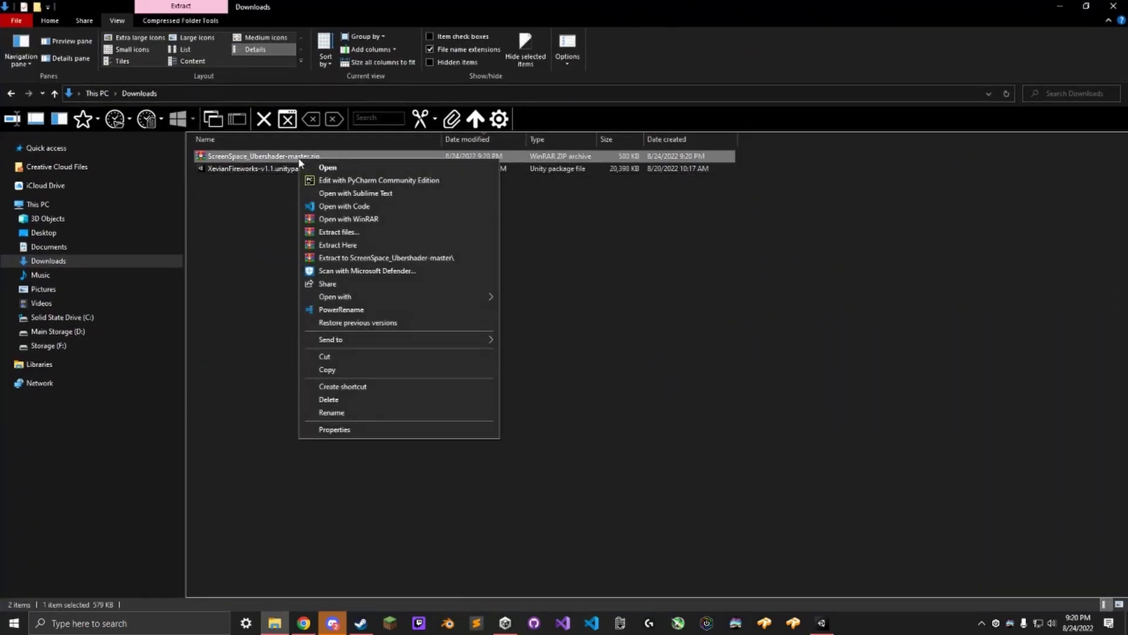
pyautogui.click(354, 231)
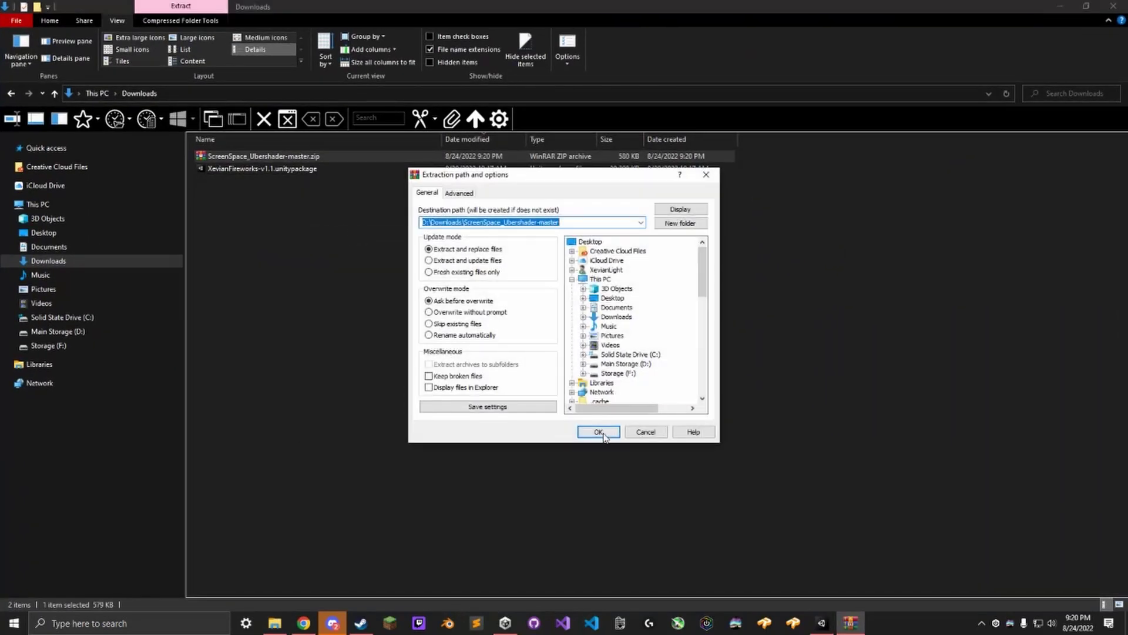
pyautogui.click(597, 431)
pyautogui.moveTo(219, 181); pyautogui.dragTo(82, 468)
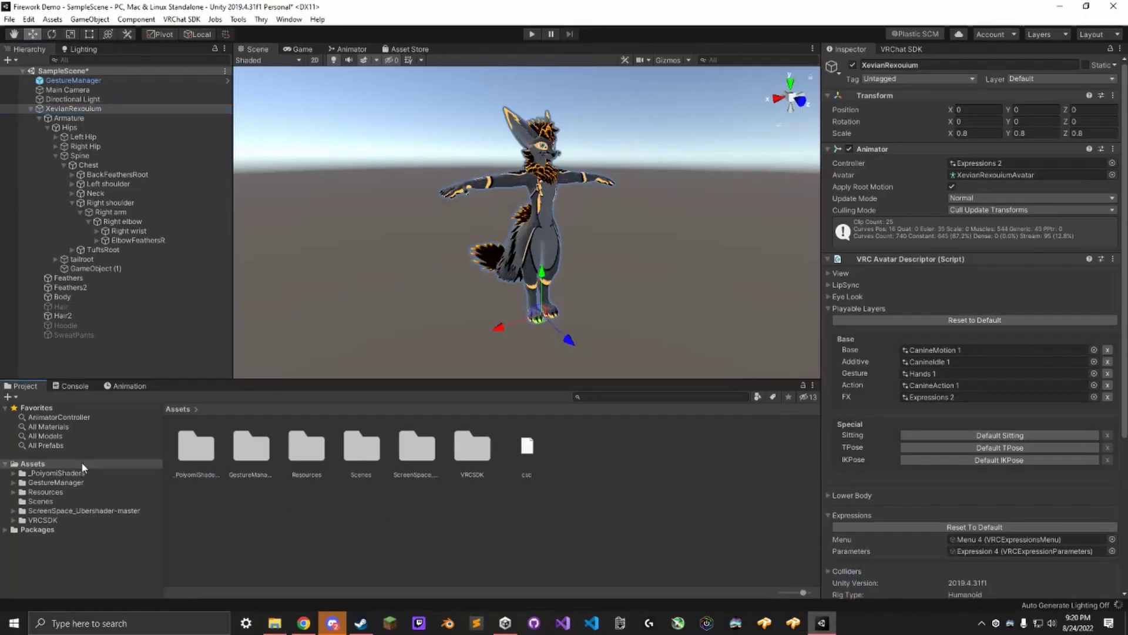
# - Download PFCTools.unitypackage from its latest GitHub release and open it in Unity
pyautogui.click(304, 623)
pyautogui.click(82, 9)
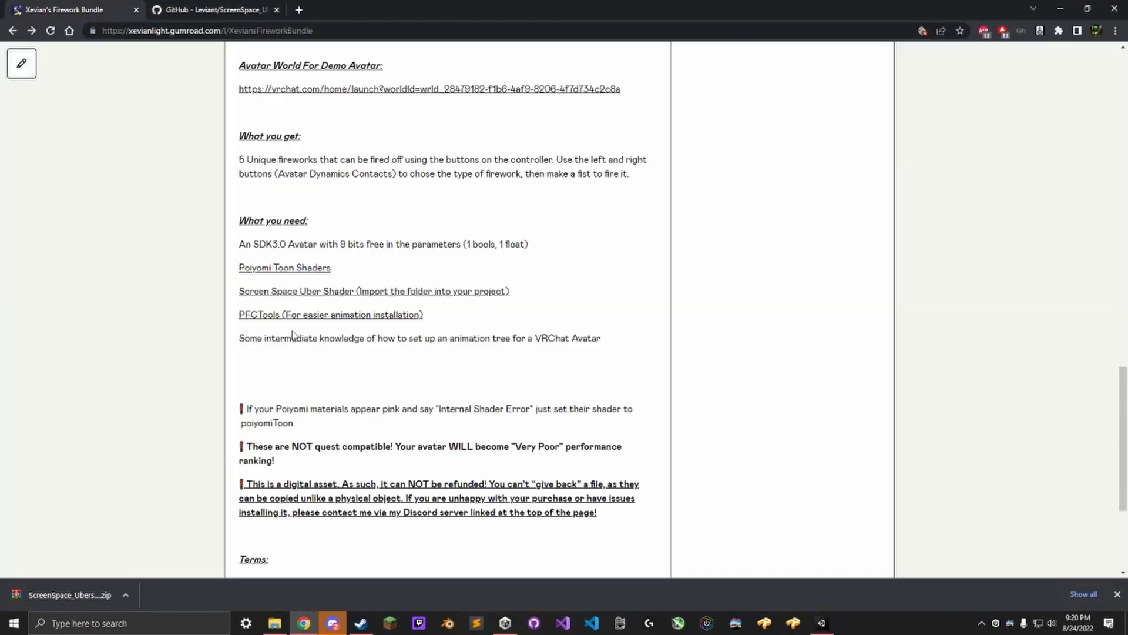
pyautogui.click(280, 314)
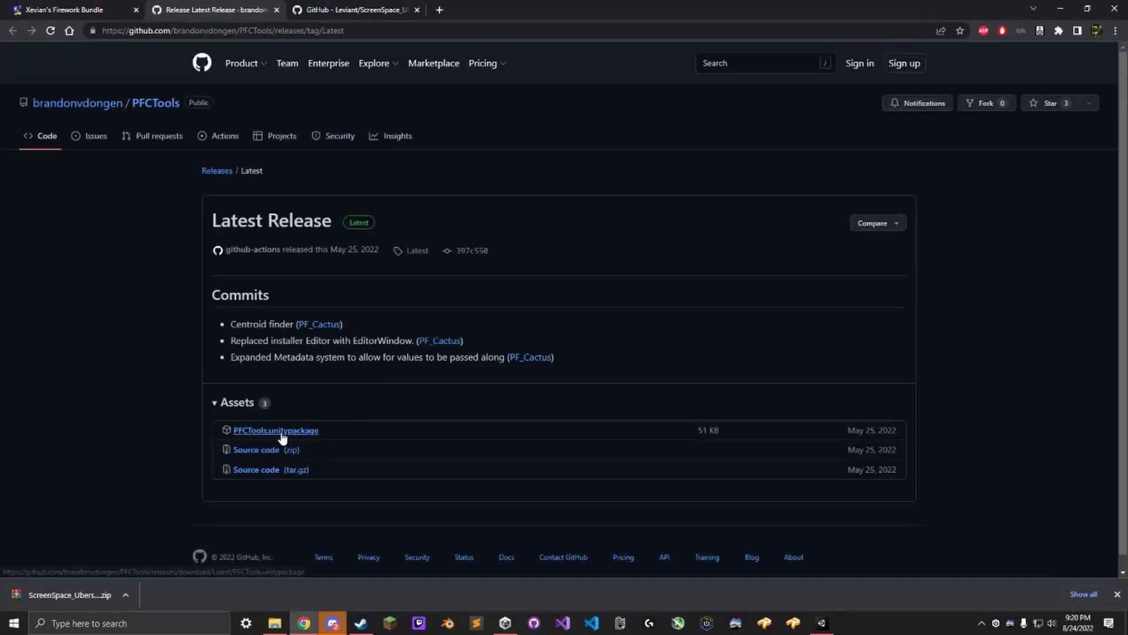
pyautogui.click(282, 434)
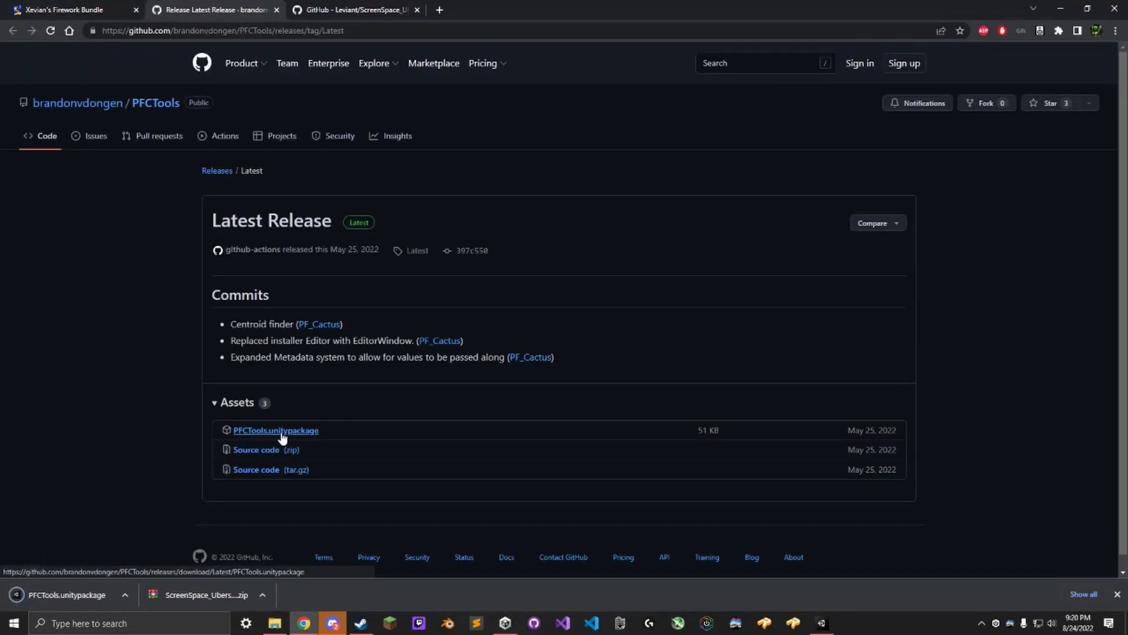
pyautogui.click(66, 594)
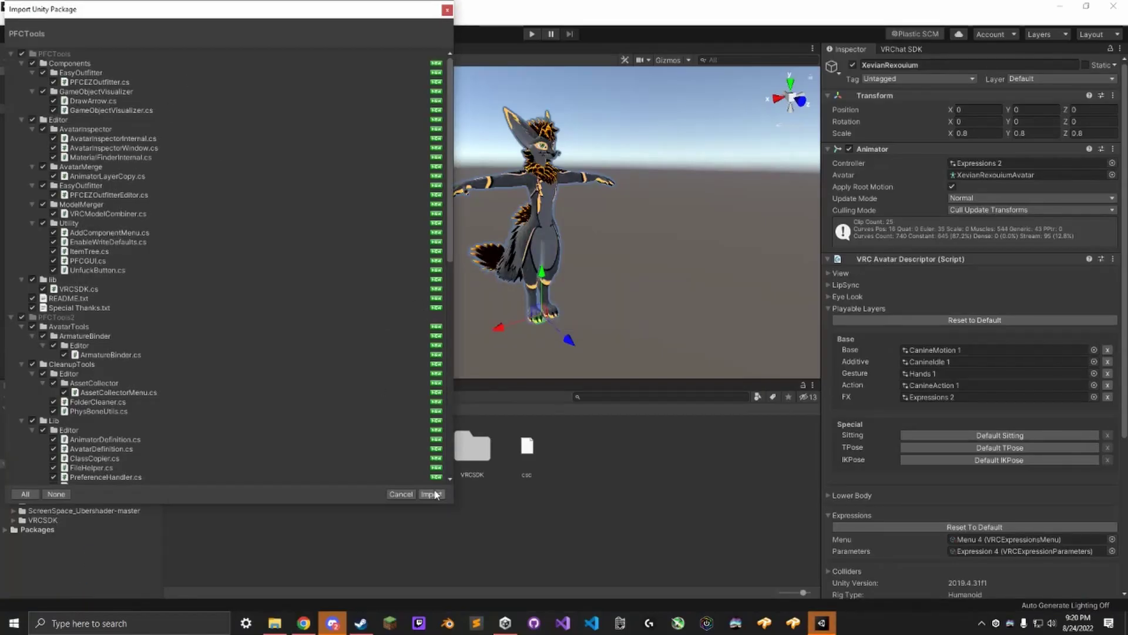
# - Import all PFCTools package files and check the new PFCTools menu
pyautogui.click(432, 494)
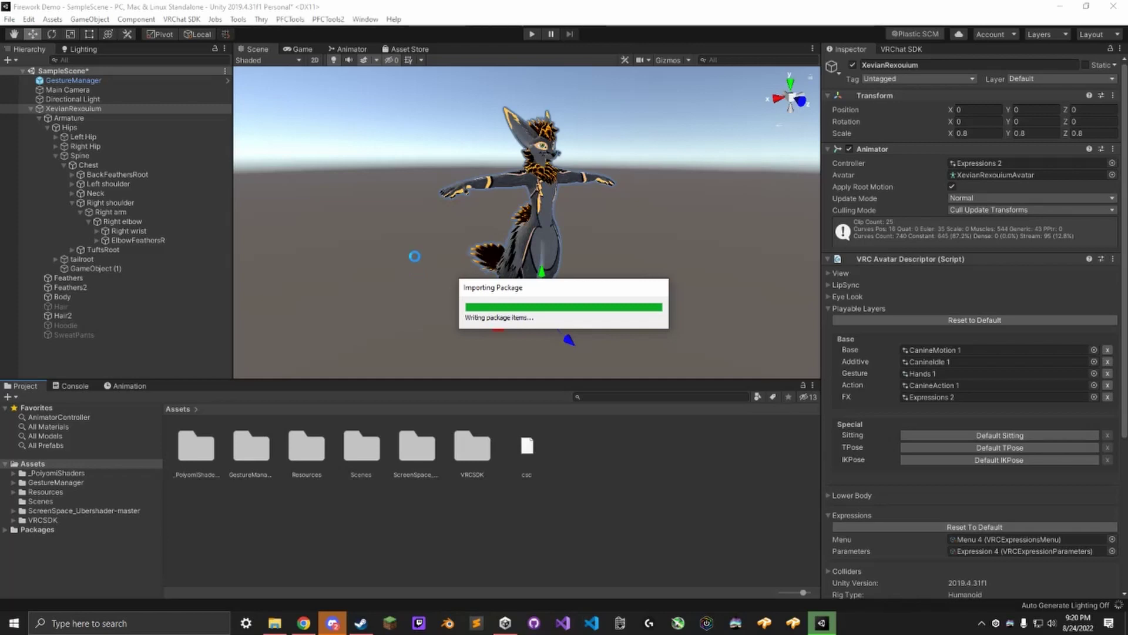
pyautogui.click(295, 20)
pyautogui.click(296, 20)
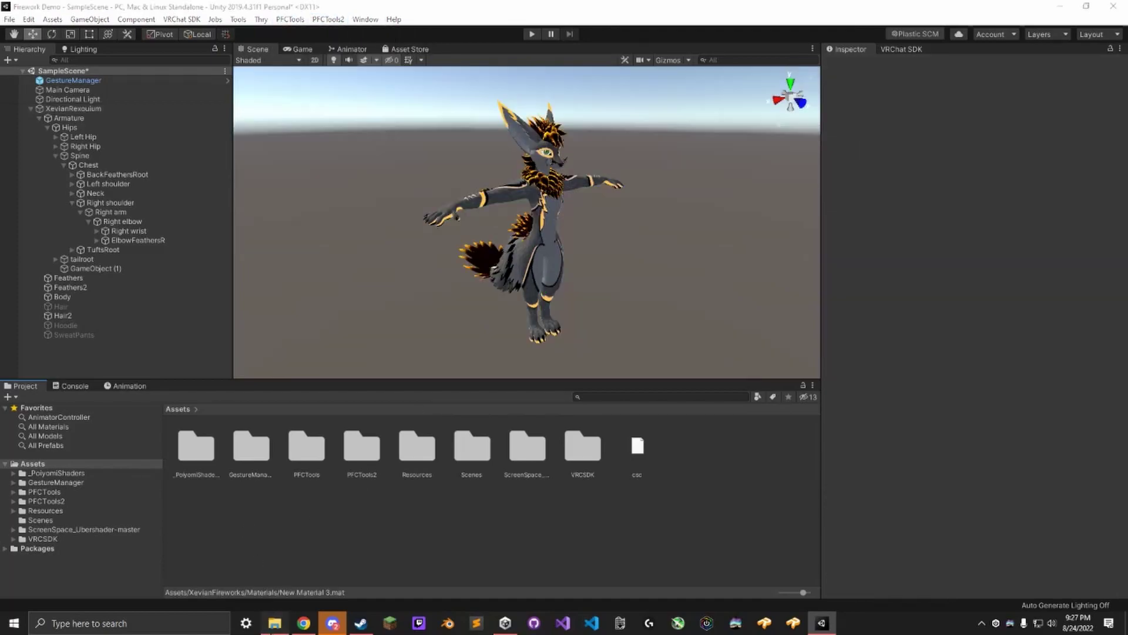
# - Open XevianFireworks-v1.1.unitypackage from Downloads and import its contents
pyautogui.hotkey('alt', 'Tab')
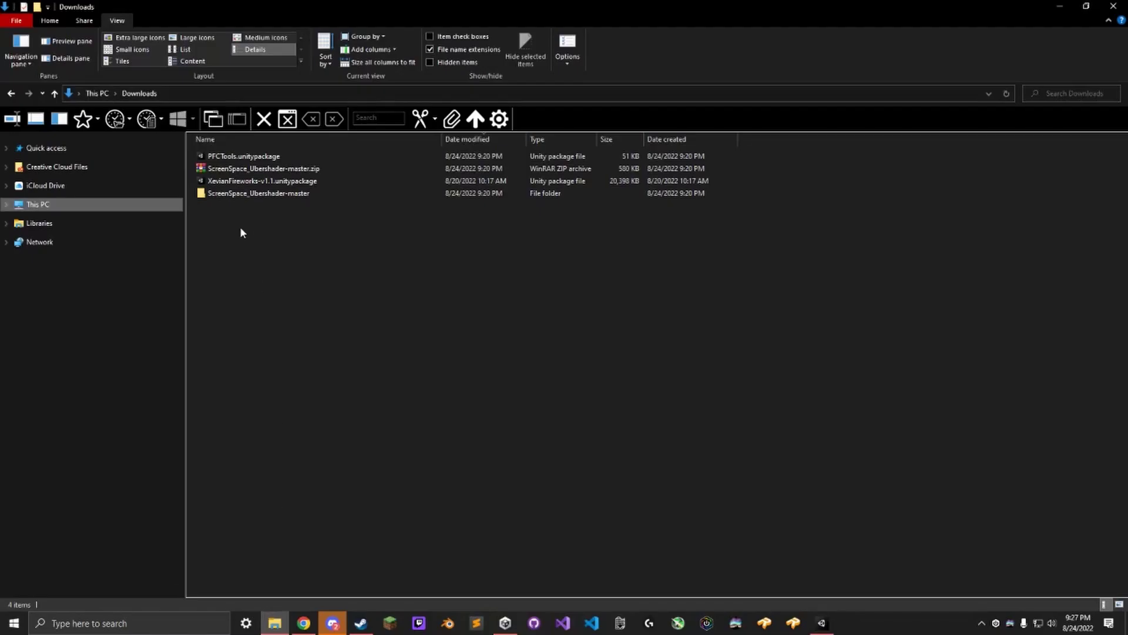
pyautogui.doubleClick(260, 182)
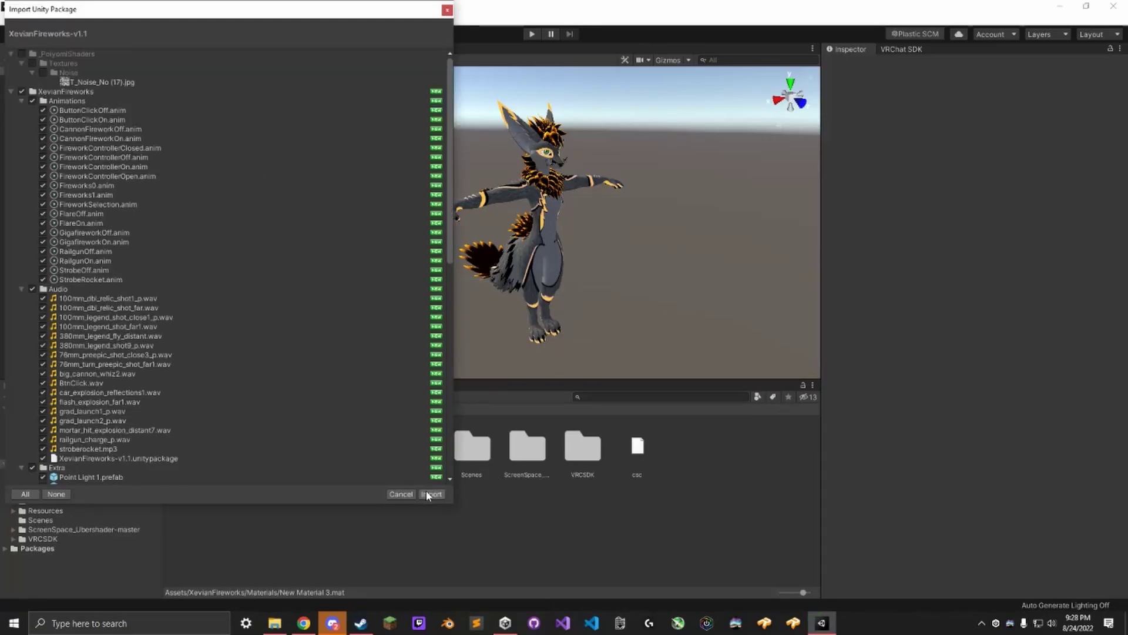
pyautogui.click(430, 495)
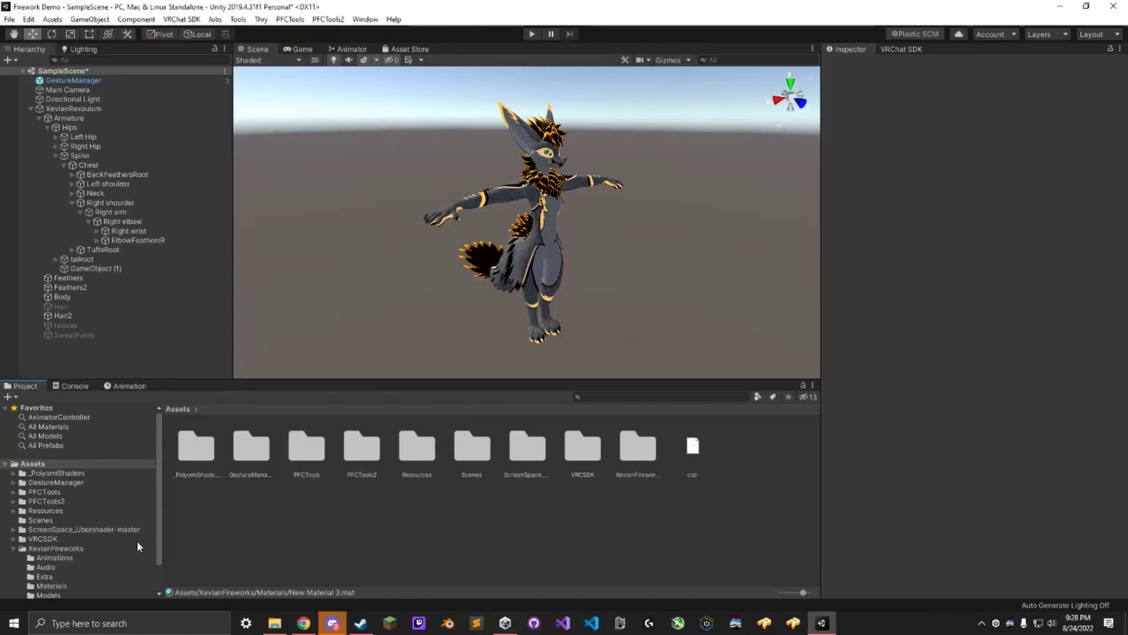
# - In XevianFireworks/Materials, multi-select the ten magenta materials from Arrow through Flare
pyautogui.scroll(-2, 118, 543)
pyautogui.click(52, 554)
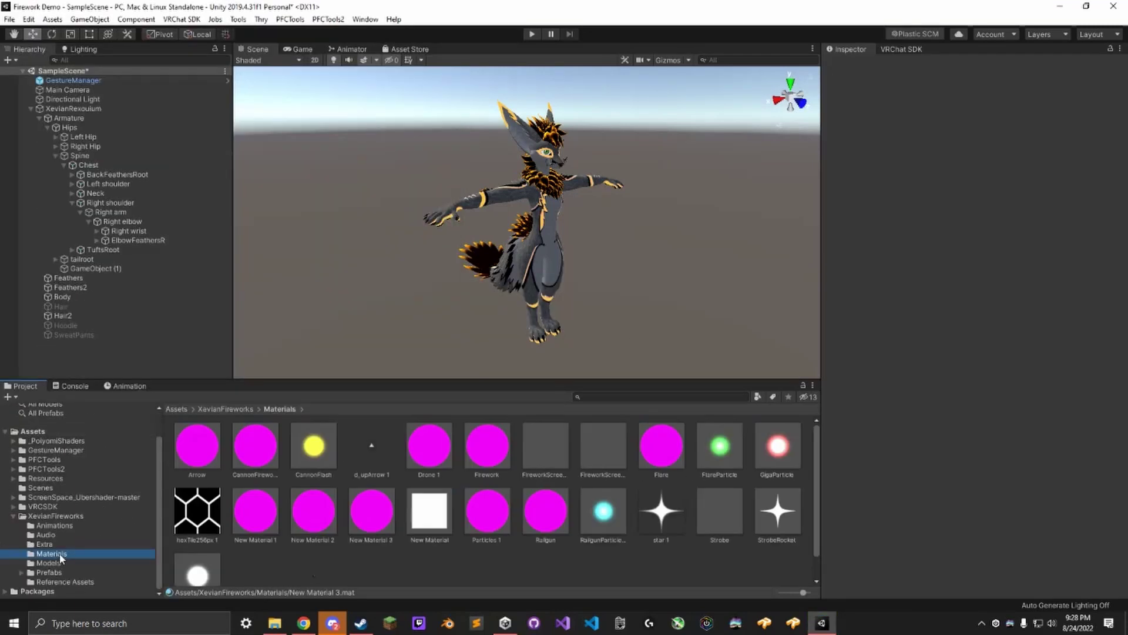
pyautogui.click(202, 455)
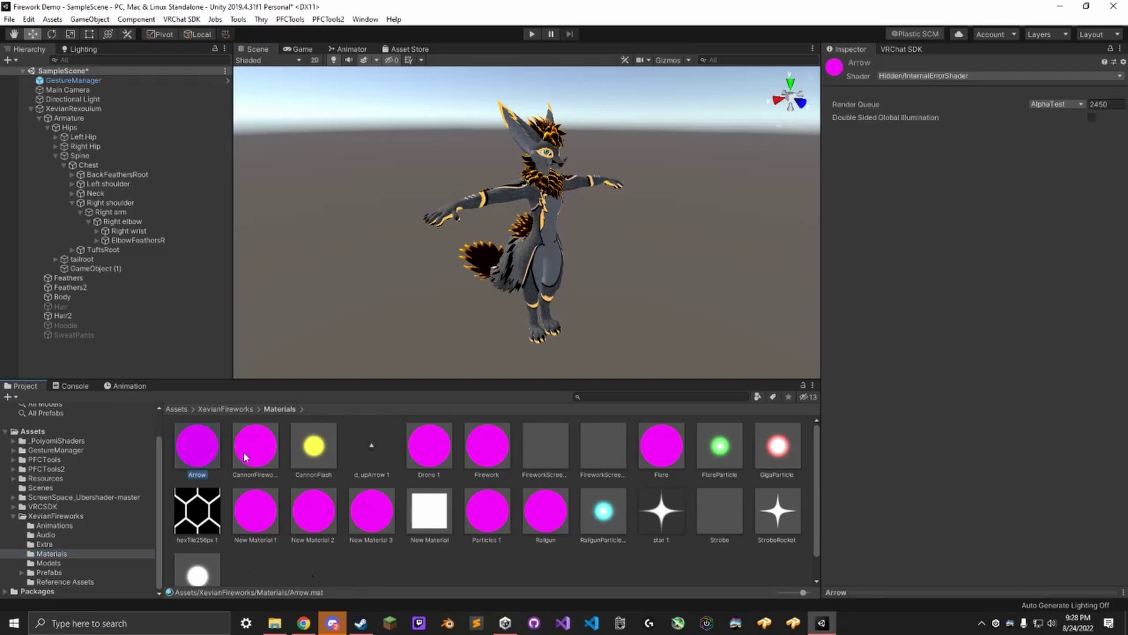
pyautogui.keyDown('ctrl'); pyautogui.click(255, 457); pyautogui.keyUp('ctrl')
pyautogui.keyDown('ctrl'); pyautogui.click(254, 524); pyautogui.keyUp('ctrl')
pyautogui.keyDown('ctrl'); pyautogui.click(313, 524); pyautogui.keyUp('ctrl')
pyautogui.keyDown('ctrl'); pyautogui.click(385, 519); pyautogui.keyUp('ctrl')
pyautogui.keyDown('ctrl'); pyautogui.click(433, 457); pyautogui.keyUp('ctrl')
pyautogui.keyDown('ctrl'); pyautogui.click(497, 432); pyautogui.keyUp('ctrl')
pyautogui.keyDown('ctrl'); pyautogui.click(483, 505); pyautogui.keyUp('ctrl')
pyautogui.keyDown('ctrl'); pyautogui.click(563, 503); pyautogui.keyUp('ctrl')
pyautogui.keyDown('ctrl'); pyautogui.click(655, 462); pyautogui.keyUp('ctrl')
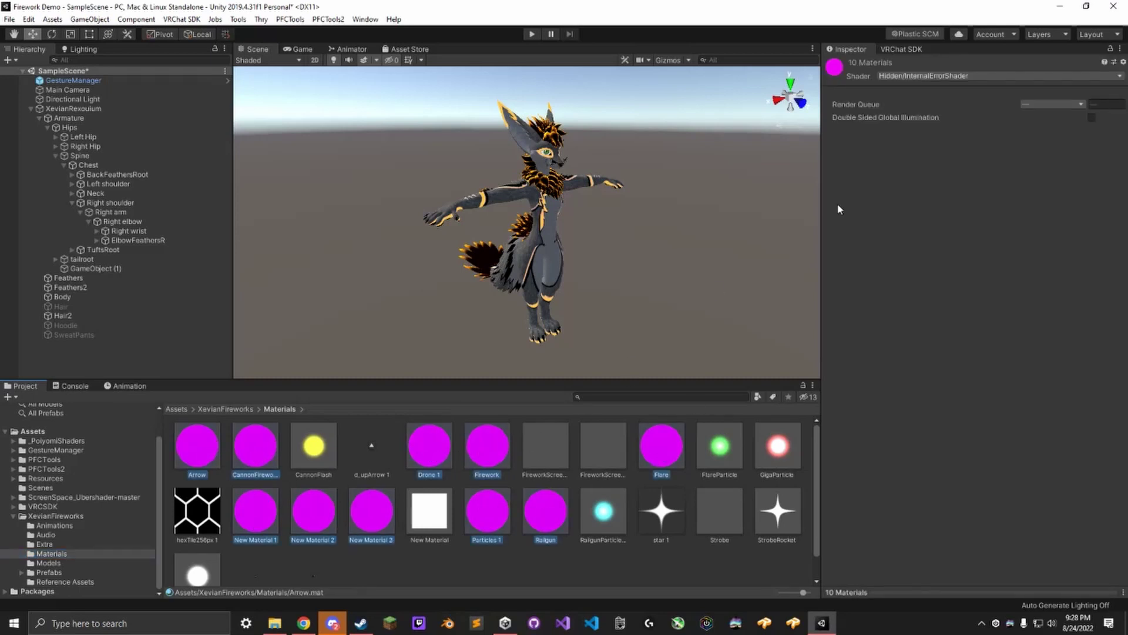
# - Set the shader of all ten selected materials to .poiyomi > Poiyomi Toon
pyautogui.click(966, 77)
pyautogui.click(927, 128)
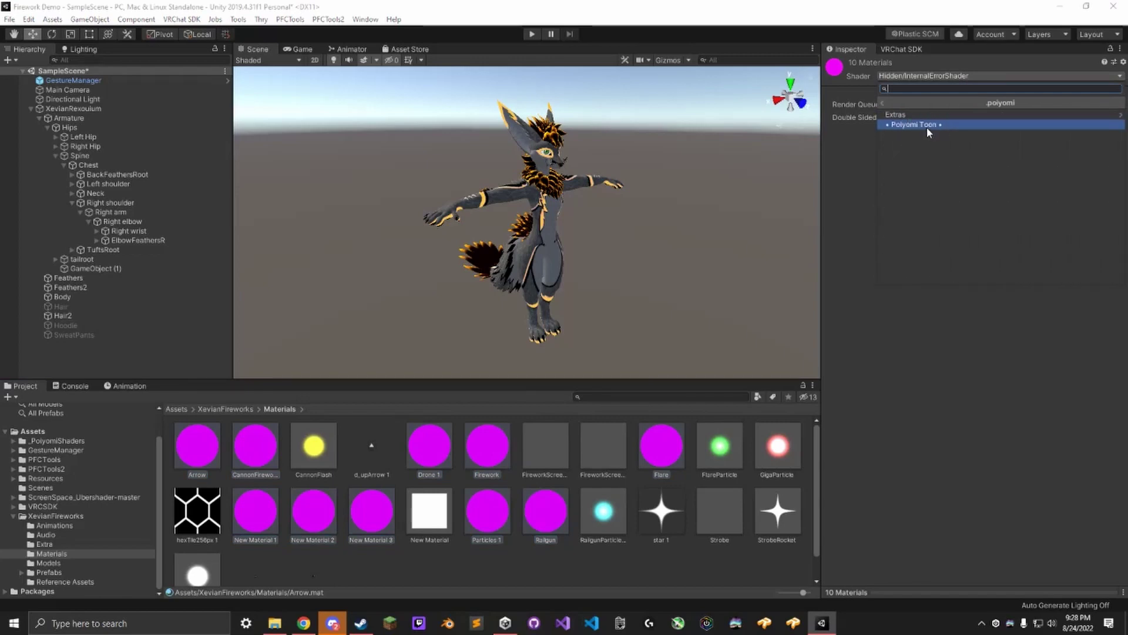
pyautogui.click(927, 125)
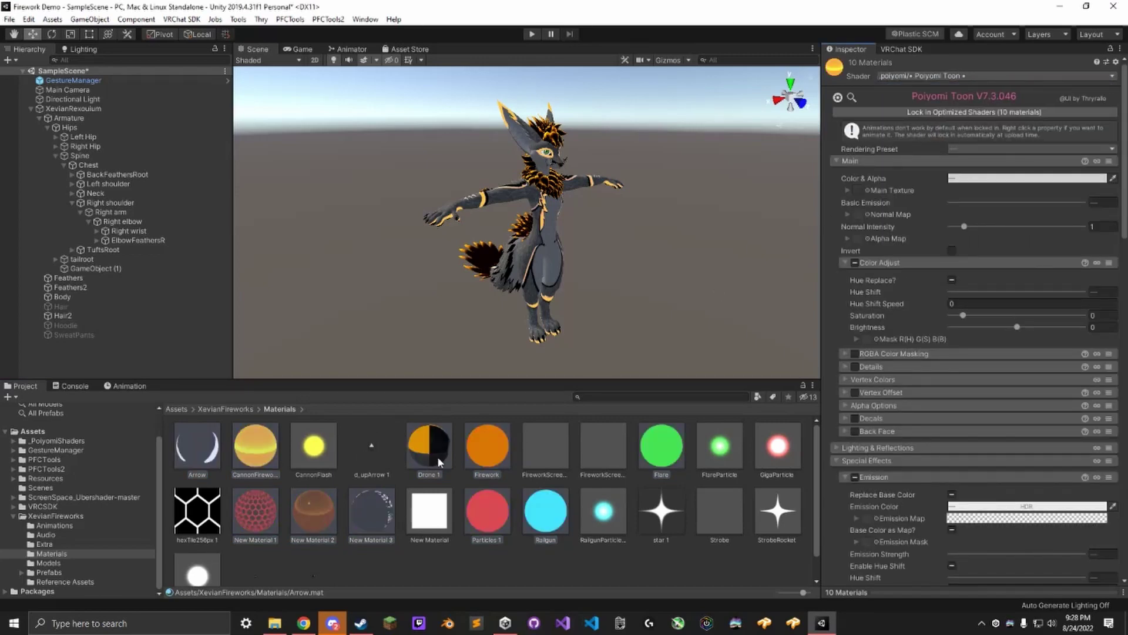
# - Set the Arrow, Drone 1 and New Material 1 render queues to Transparent (3000), then select New Material 2
pyautogui.click(207, 451)
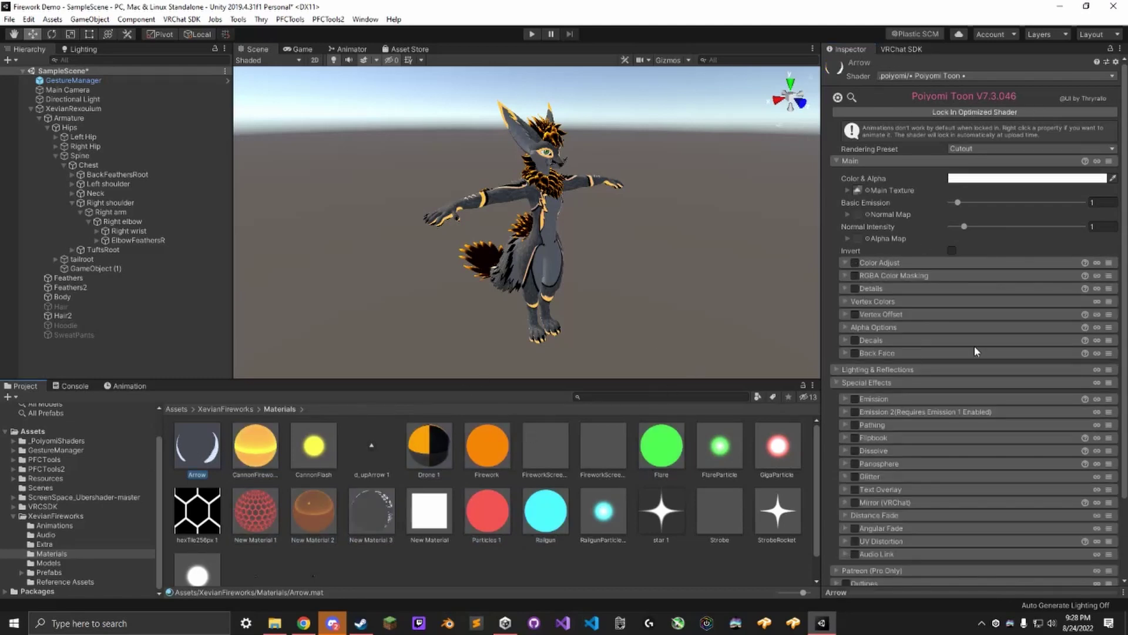
pyautogui.scroll(-3, 1003, 345)
pyautogui.click(1049, 541)
pyautogui.click(1057, 594)
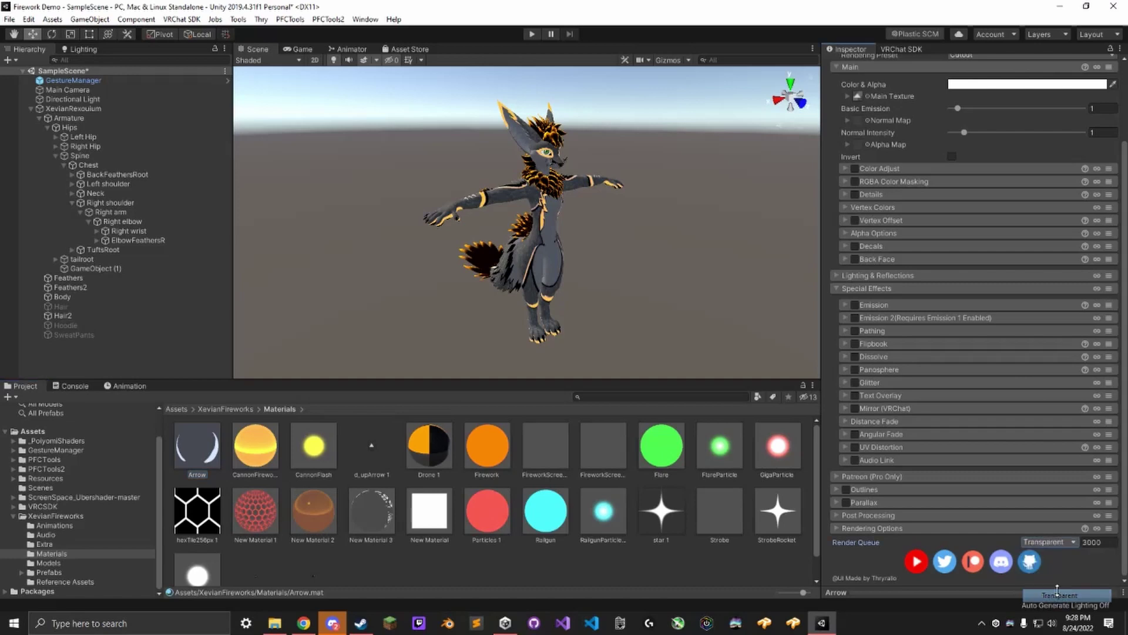
pyautogui.click(444, 456)
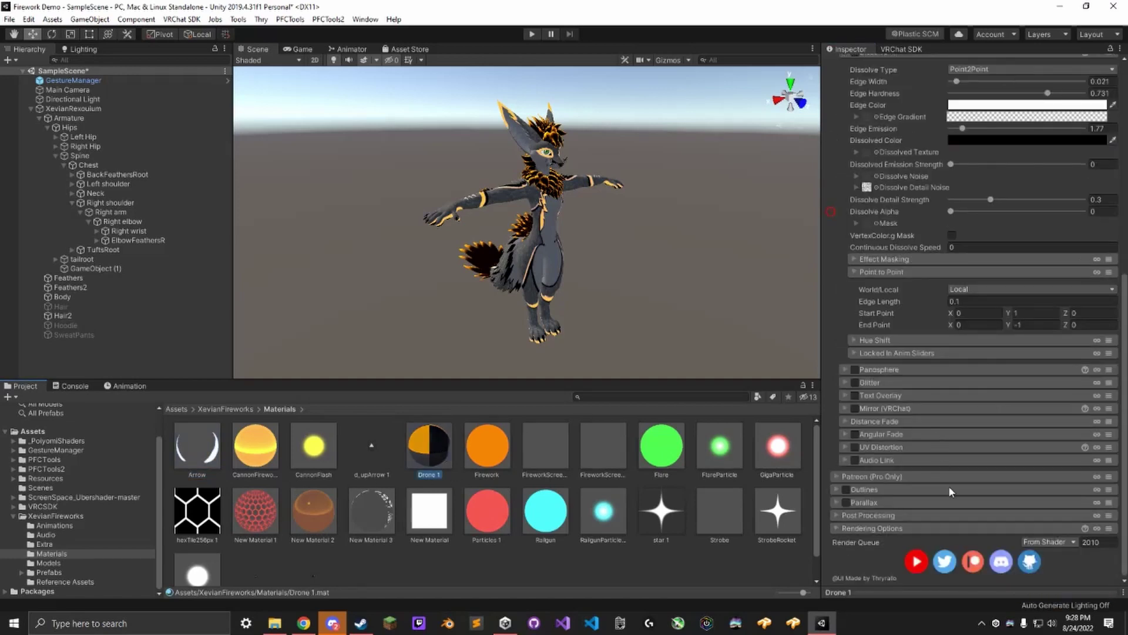
pyautogui.click(1046, 541)
pyautogui.click(1051, 596)
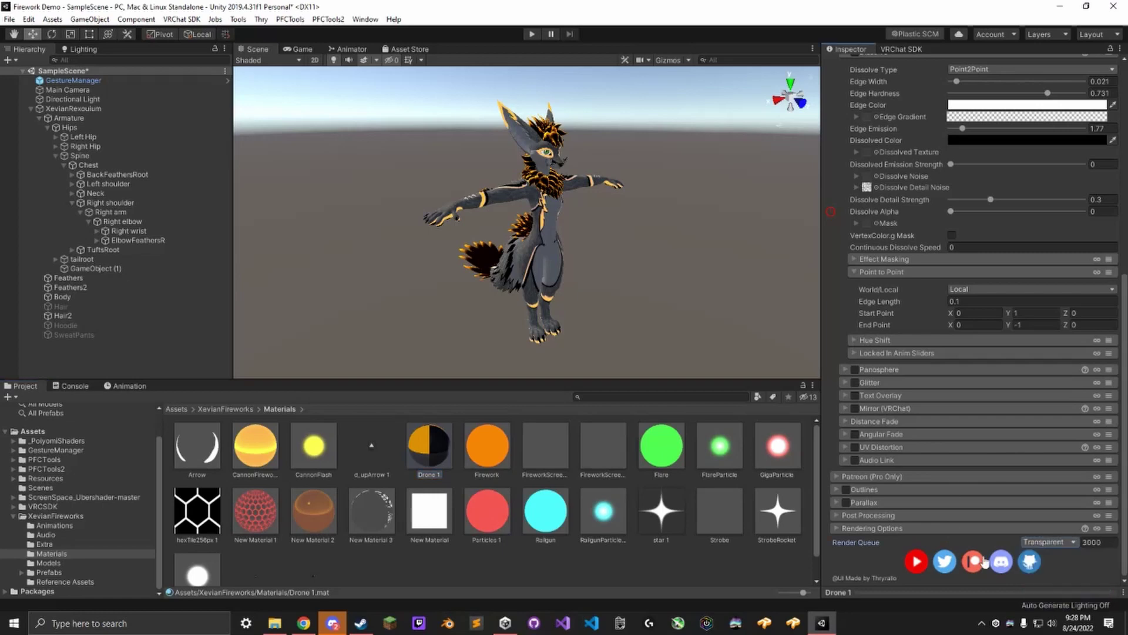
pyautogui.click(247, 519)
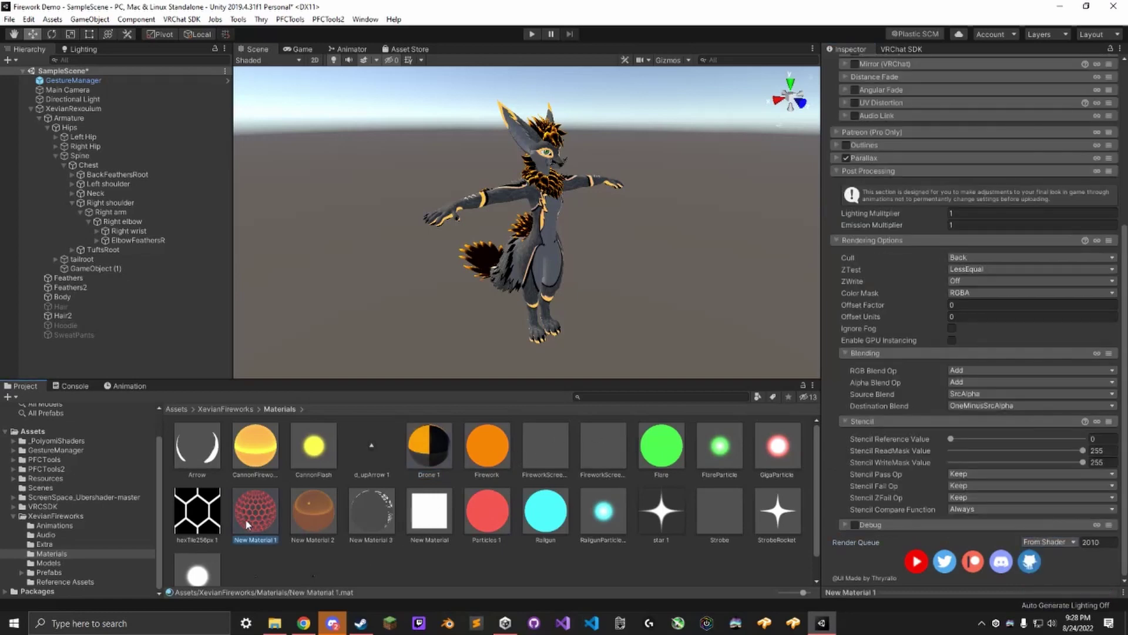
pyautogui.click(1049, 541)
pyautogui.click(1065, 595)
pyautogui.click(313, 510)
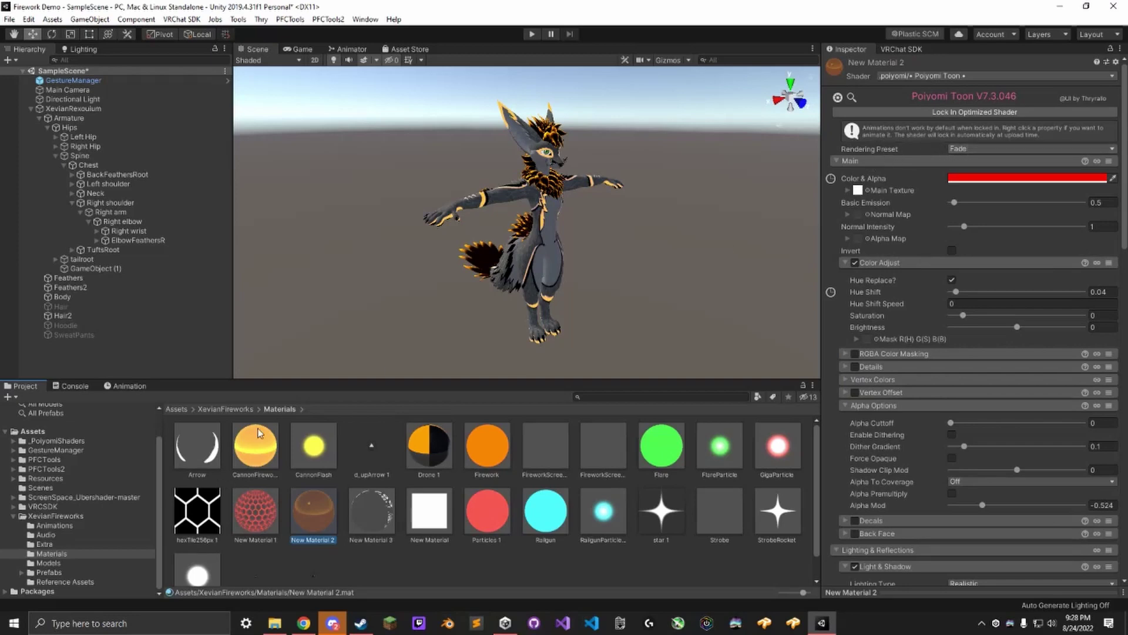
# - Set New Material 2's render queue to Transparent
pyautogui.click(197, 446)
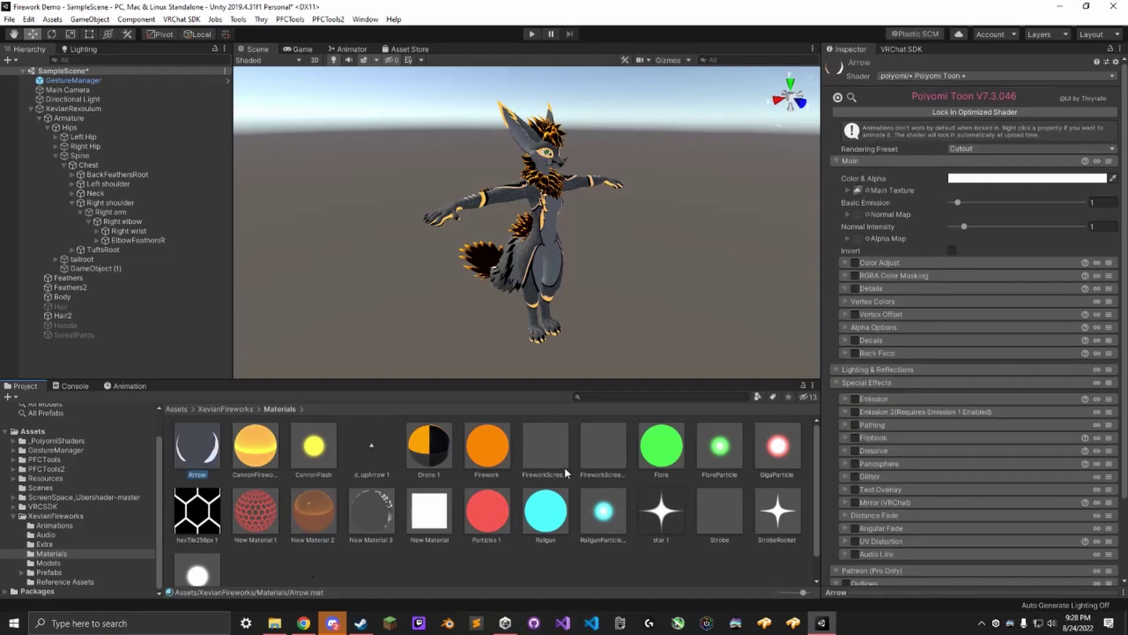
pyautogui.click(317, 511)
pyautogui.scroll(-10, 1046, 469)
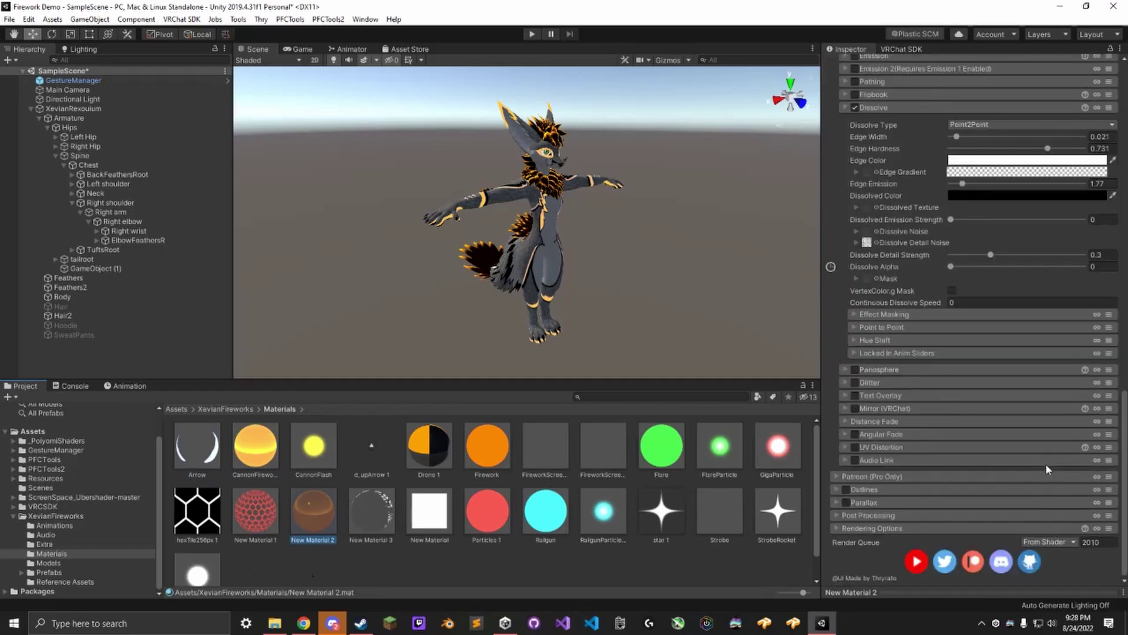
pyautogui.click(1058, 543)
pyautogui.click(1058, 597)
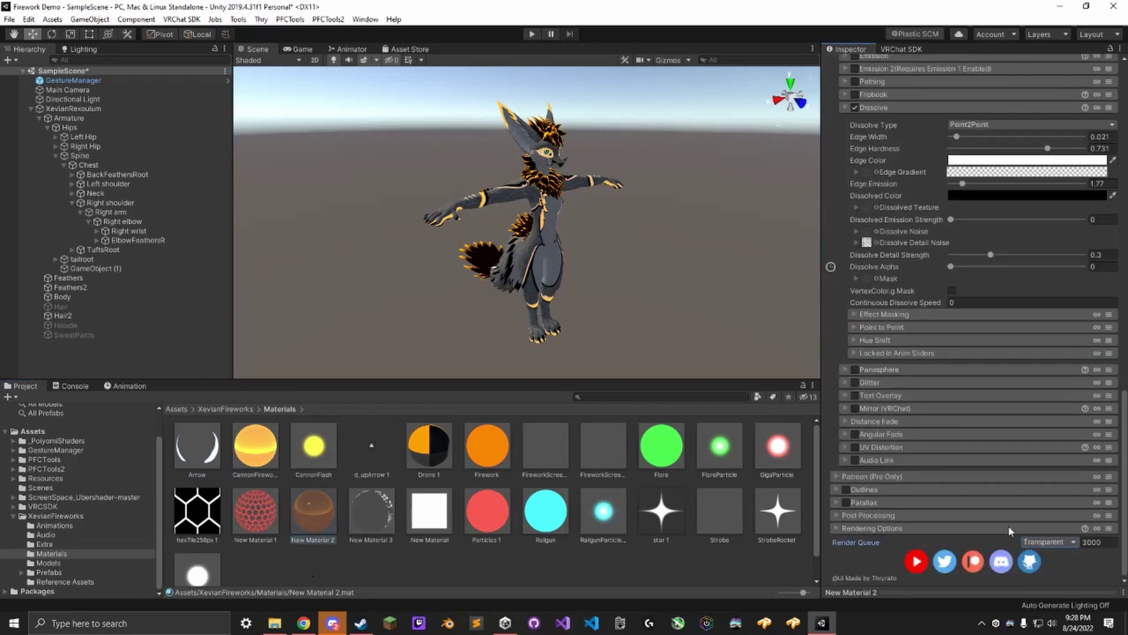
# - Set New Material 3's render queue to AlphaTest
pyautogui.click(367, 509)
pyautogui.scroll(-10, 1046, 471)
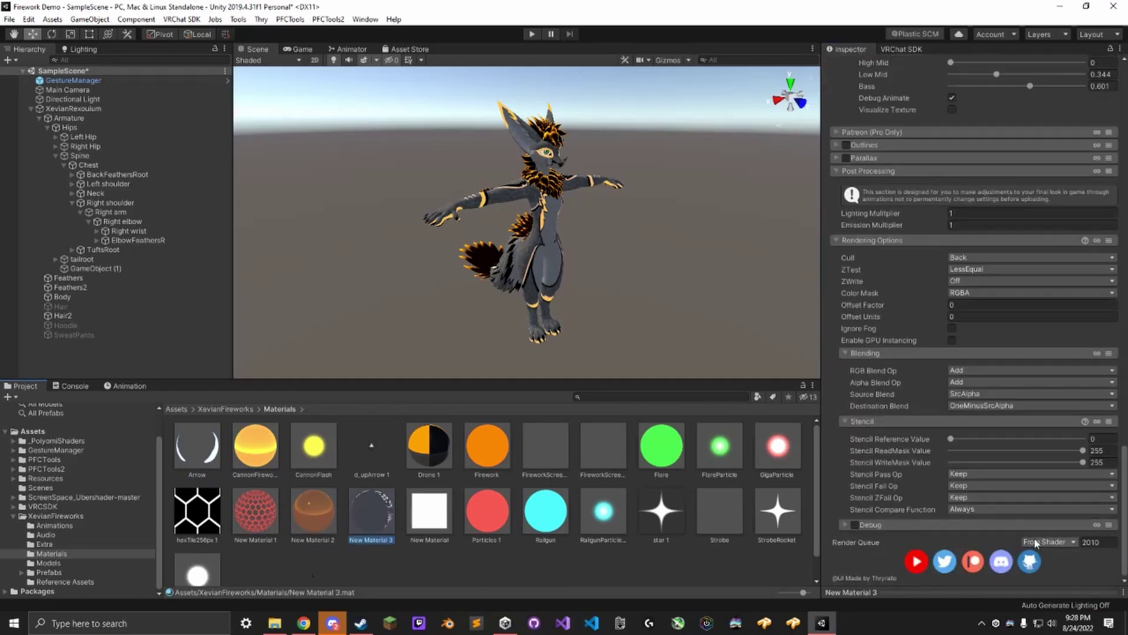
pyautogui.click(1049, 541)
pyautogui.click(1047, 582)
pyautogui.scroll(10, 998, 352)
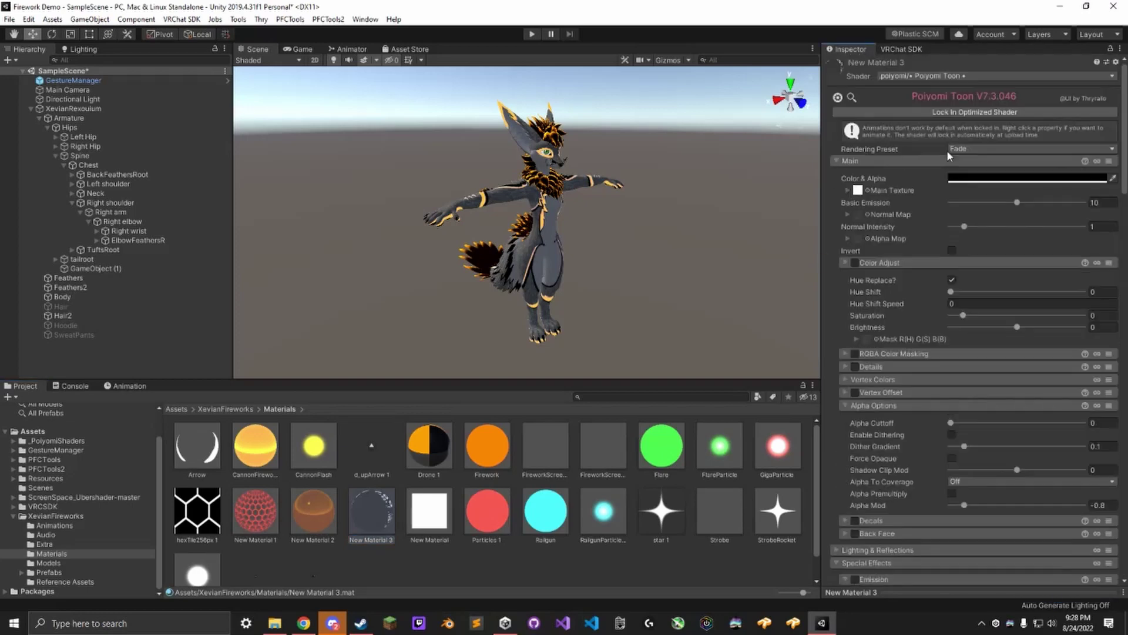
# - Review the RailgunParticle, FlareParticle and Flare material settings
pyautogui.click(617, 515)
pyautogui.click(719, 448)
pyautogui.click(661, 448)
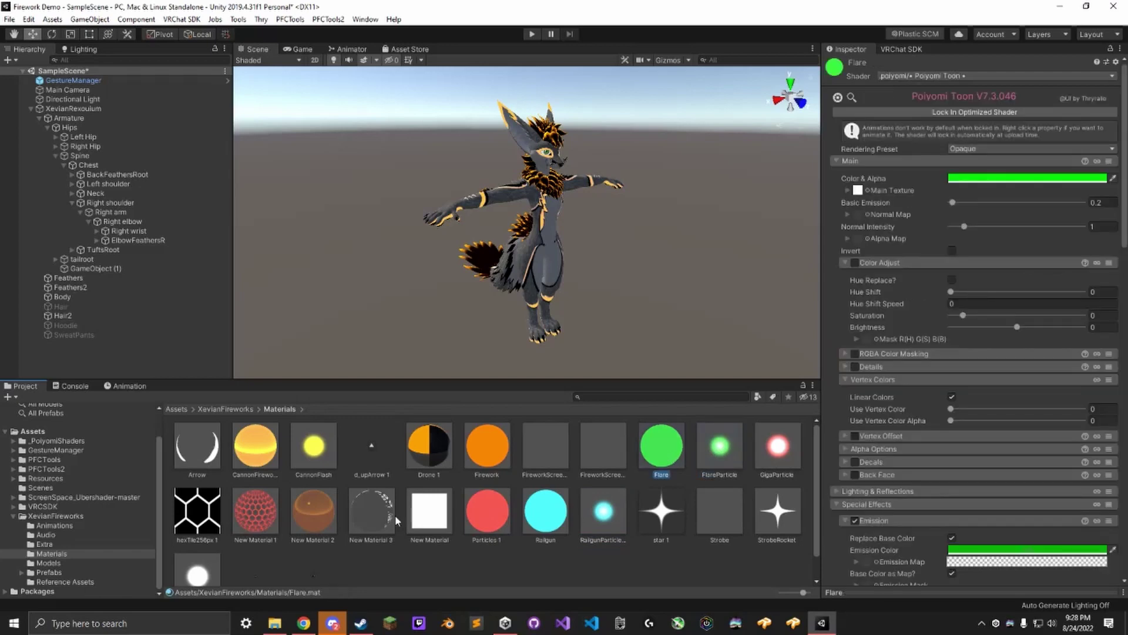
pyautogui.scroll(-10, 965, 319)
pyautogui.scroll(10, 936, 337)
pyautogui.scroll(-1, 265, 513)
pyautogui.scroll(1, 270, 516)
pyautogui.scroll(-1, 273, 513)
pyautogui.scroll(1, 288, 516)
# - Review the CannonFirework, Firework and FireworkScreen materials, then clear the selection
pyautogui.click(254, 447)
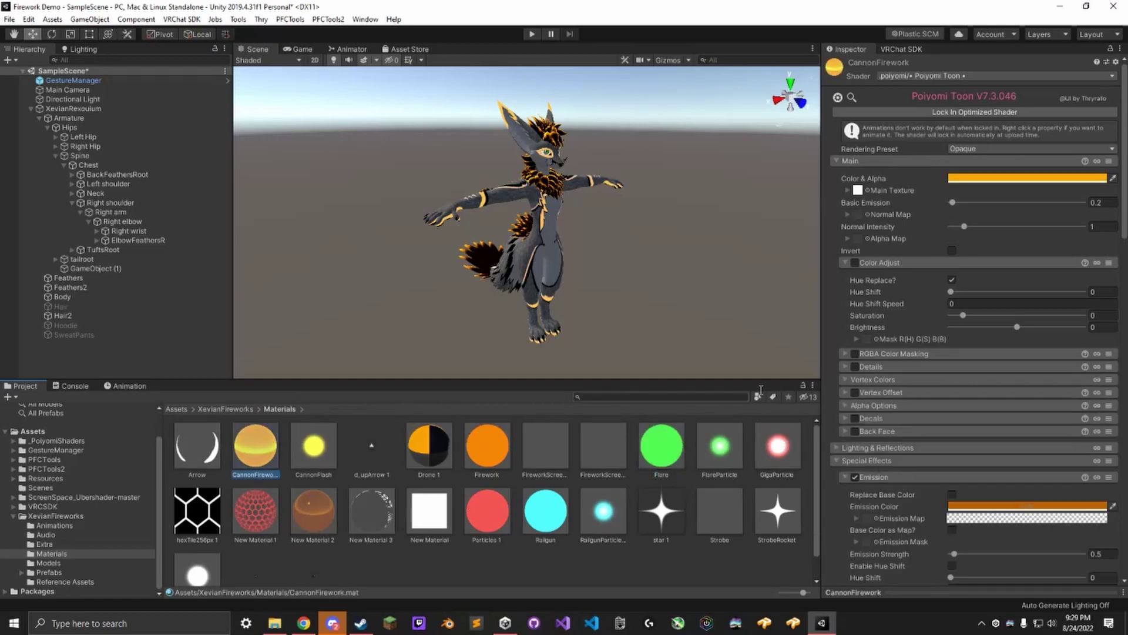
pyautogui.click(470, 453)
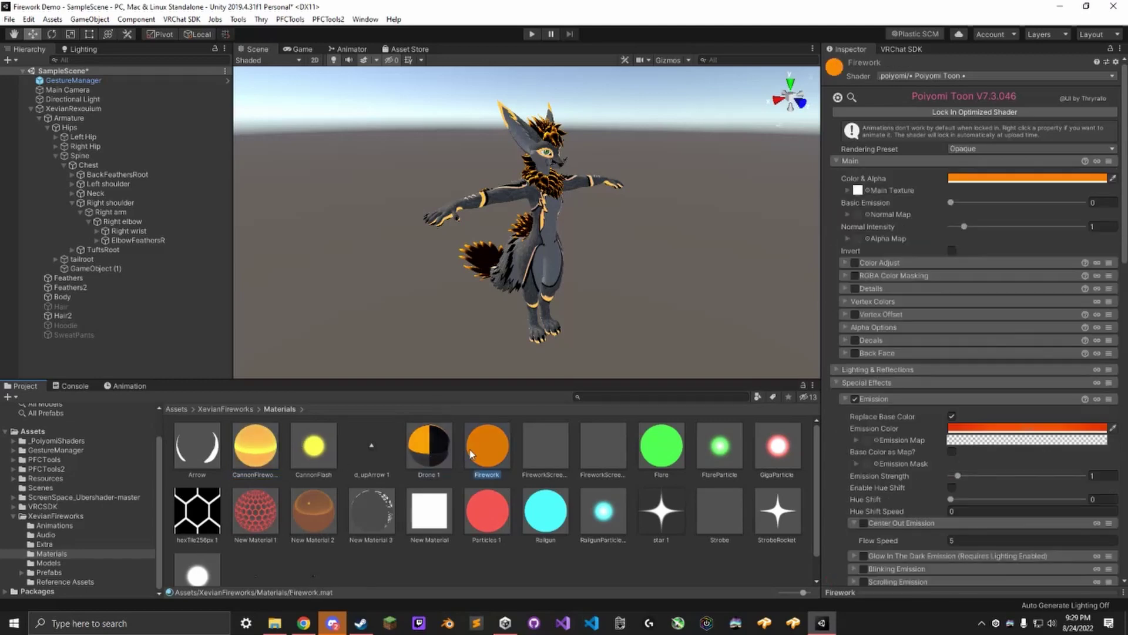
pyautogui.click(544, 454)
pyautogui.keyDown('ctrl'); pyautogui.click(599, 459); pyautogui.keyUp('ctrl')
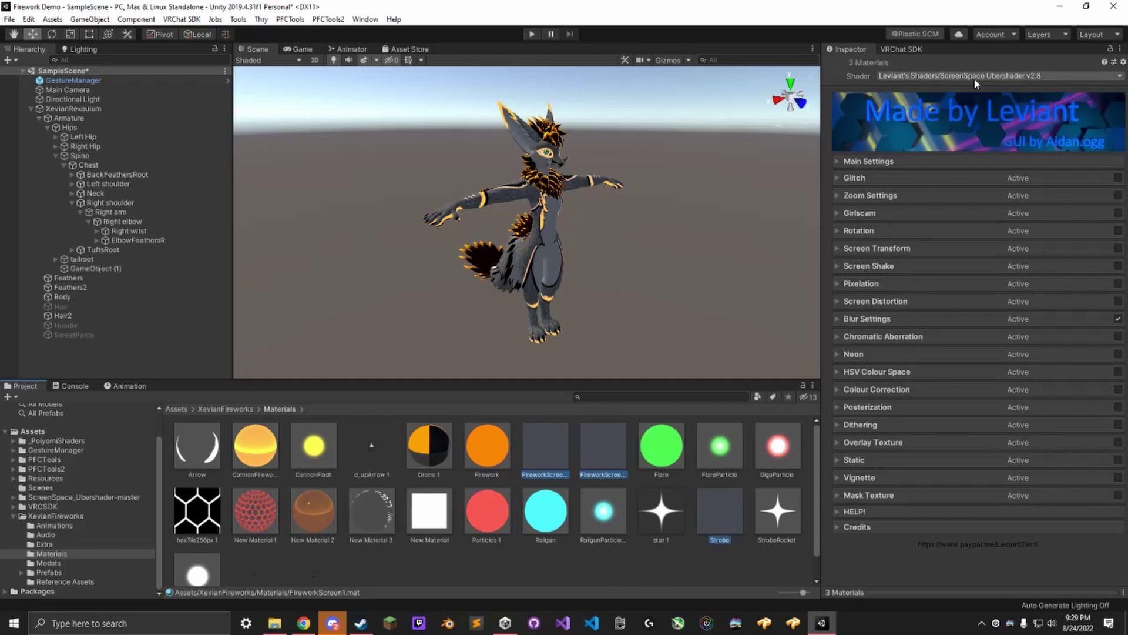
pyautogui.click(349, 286)
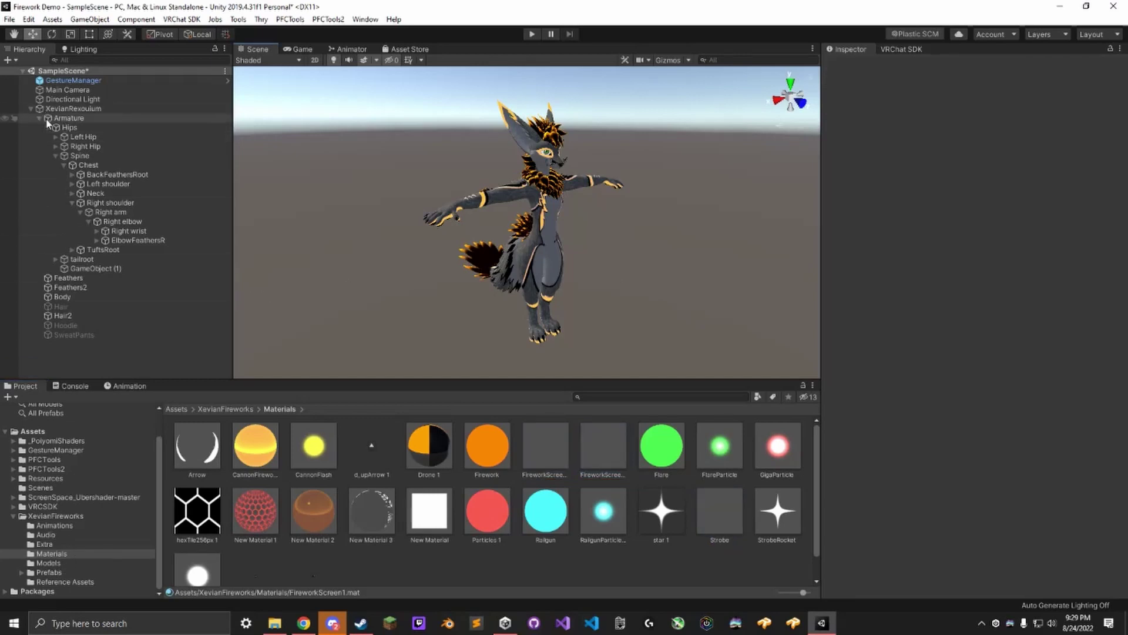
# - Create an empty child under the Right elbow bone and name it FireworkMount
pyautogui.click(122, 222)
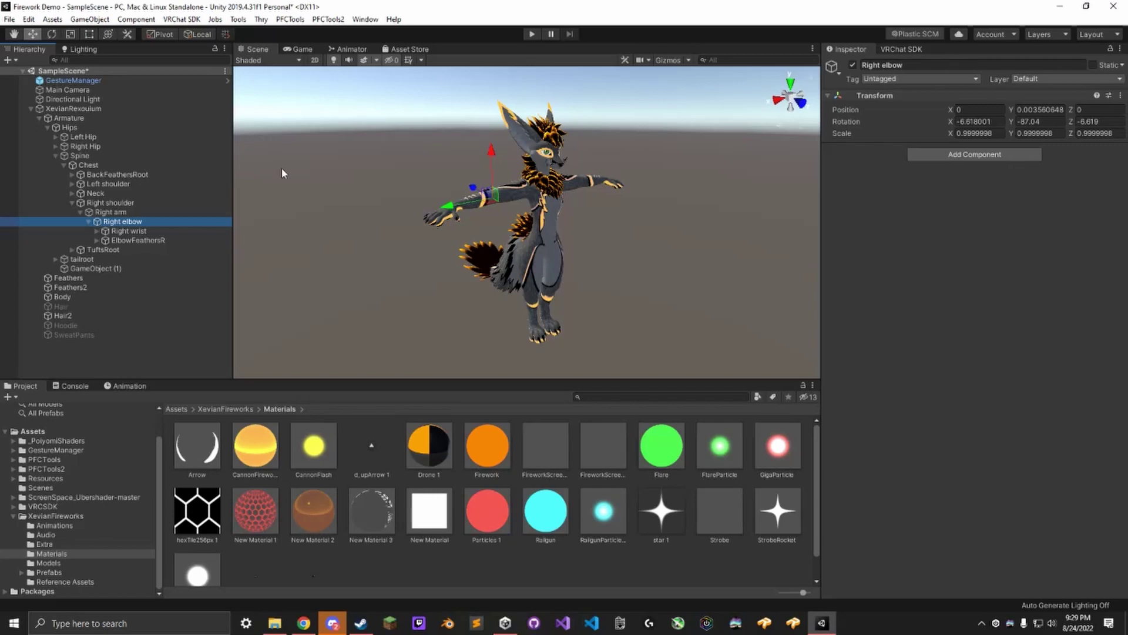
pyautogui.rightClick(151, 221)
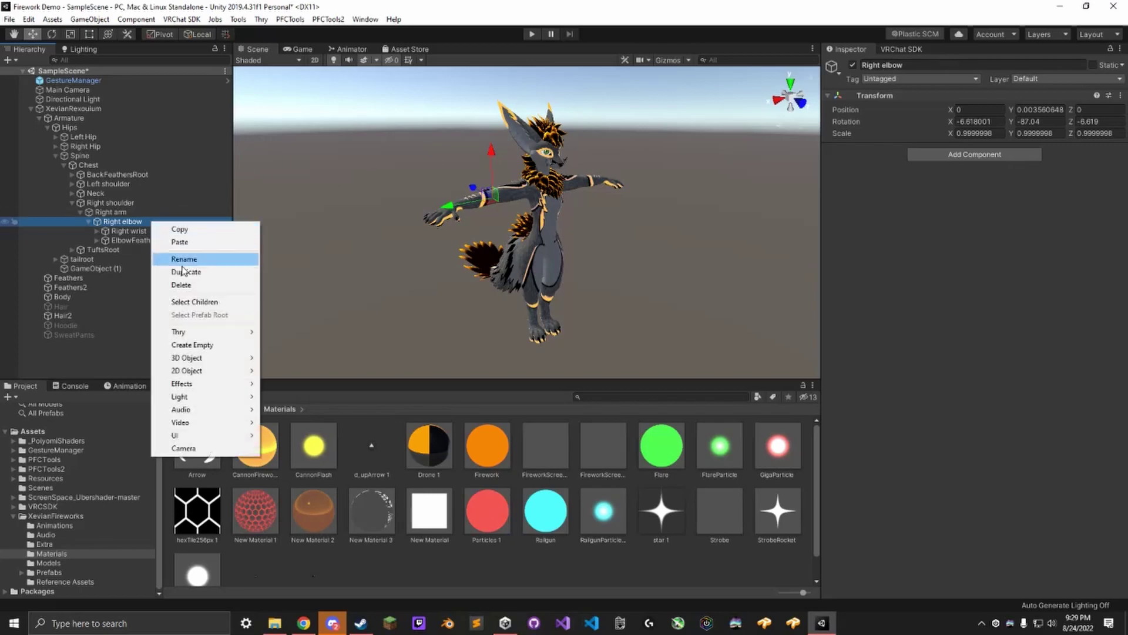
pyautogui.click(192, 345)
pyautogui.click(916, 66)
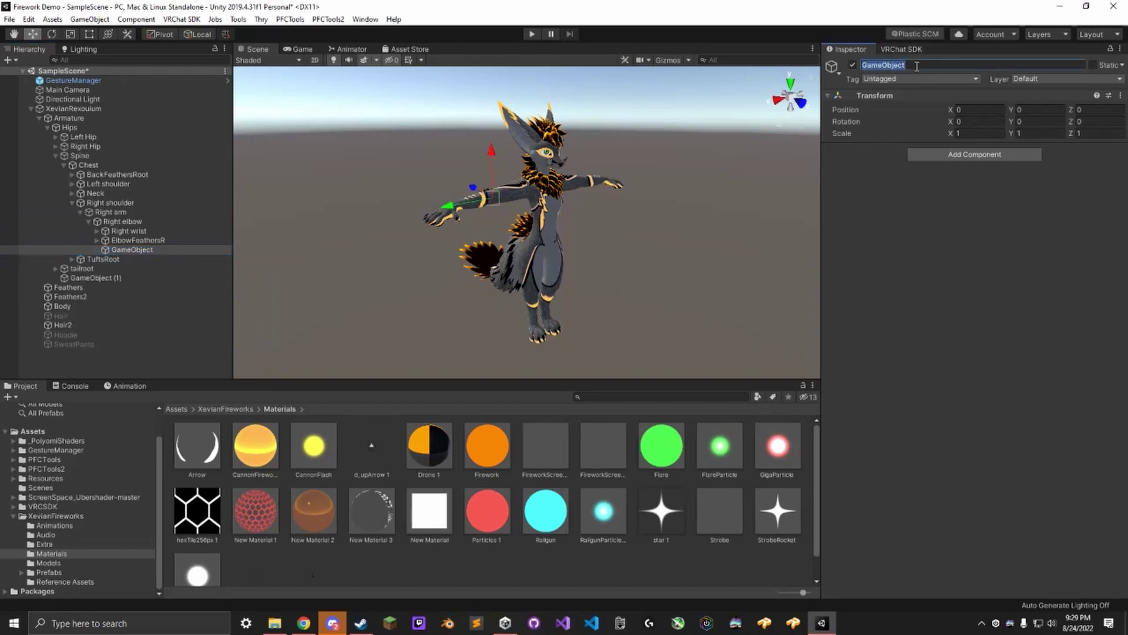
pyautogui.write('FireworkMount')
pyautogui.press('Return')
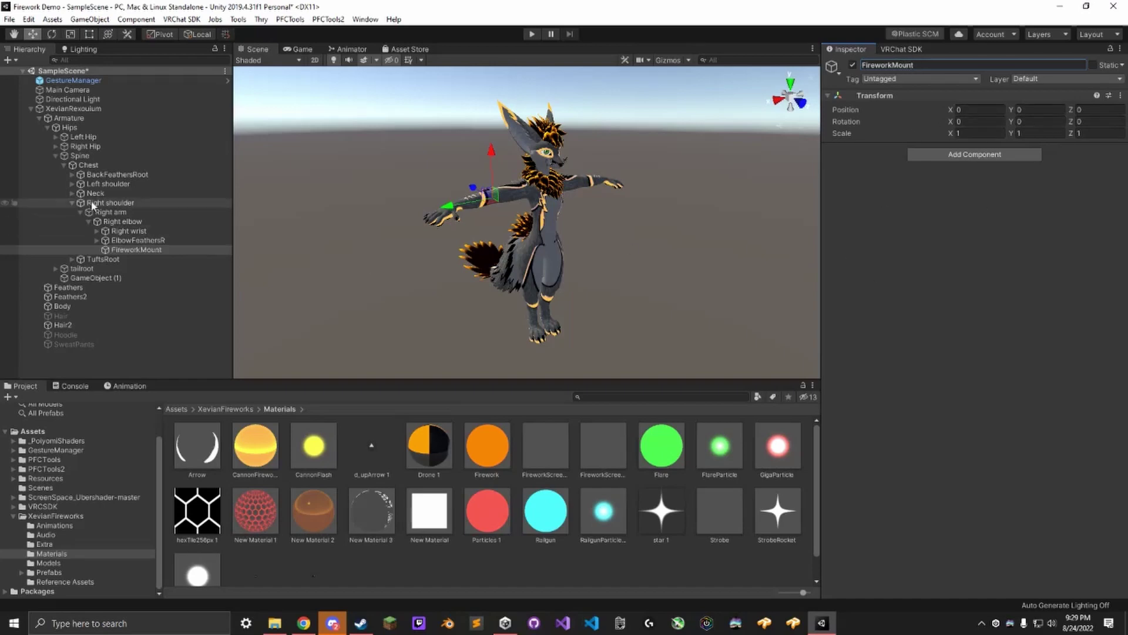
# - Add the fireworkLauncher prefab from the Prefabs folder to the avatar hierarchy and frame it
pyautogui.click(47, 572)
pyautogui.moveTo(306, 447); pyautogui.dragTo(62, 112)
pyautogui.press('f')
pyautogui.keyDown('alt'); pyautogui.moveTo(410, 260); pyautogui.dragTo(411, 259); pyautogui.keyUp('alt')
# - Try setting FireworkMount as the Parent Constraint source, sliding the launcher along the forearm, and locking, then undo
pyautogui.moveTo(131, 254); pyautogui.dragTo(890, 519)
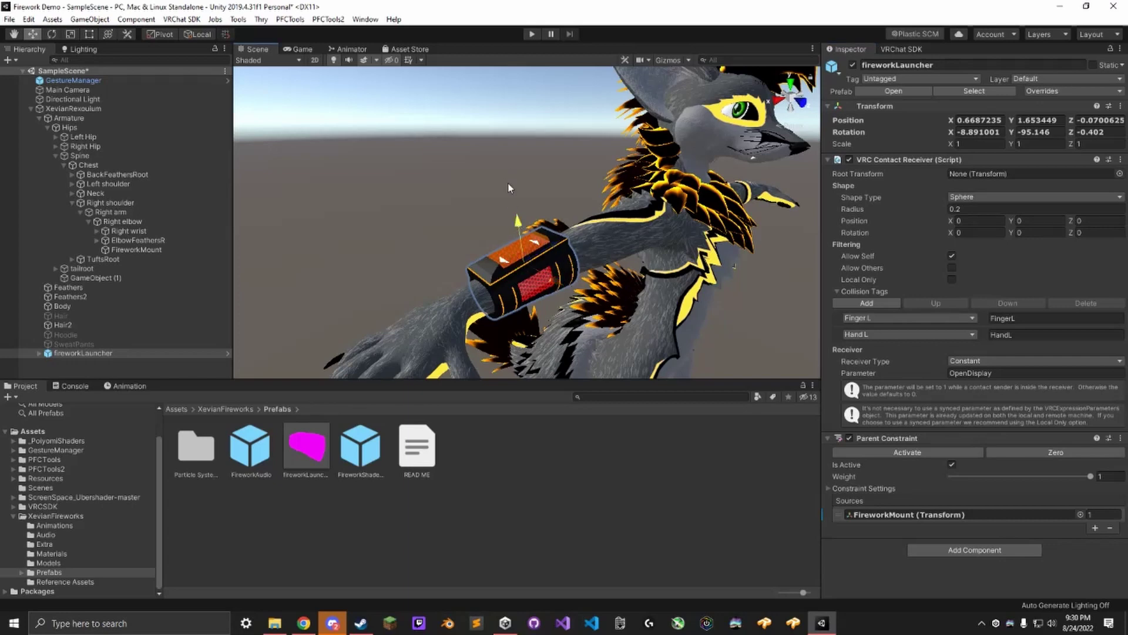
pyautogui.click(834, 490)
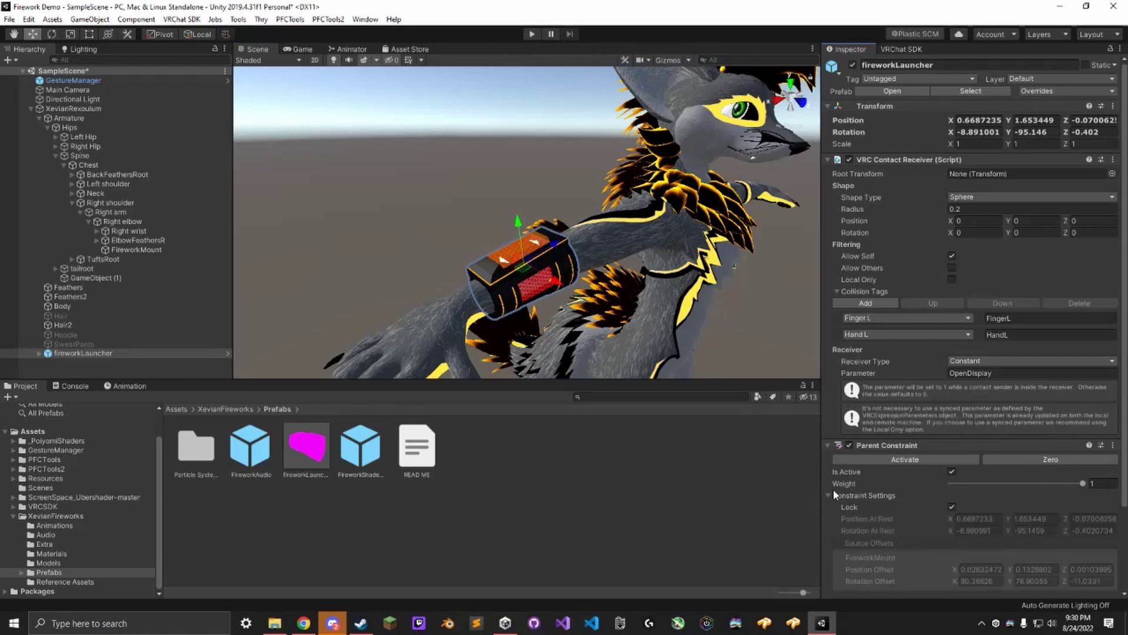
pyautogui.moveTo(546, 267); pyautogui.dragTo(575, 284)
pyautogui.click(952, 507)
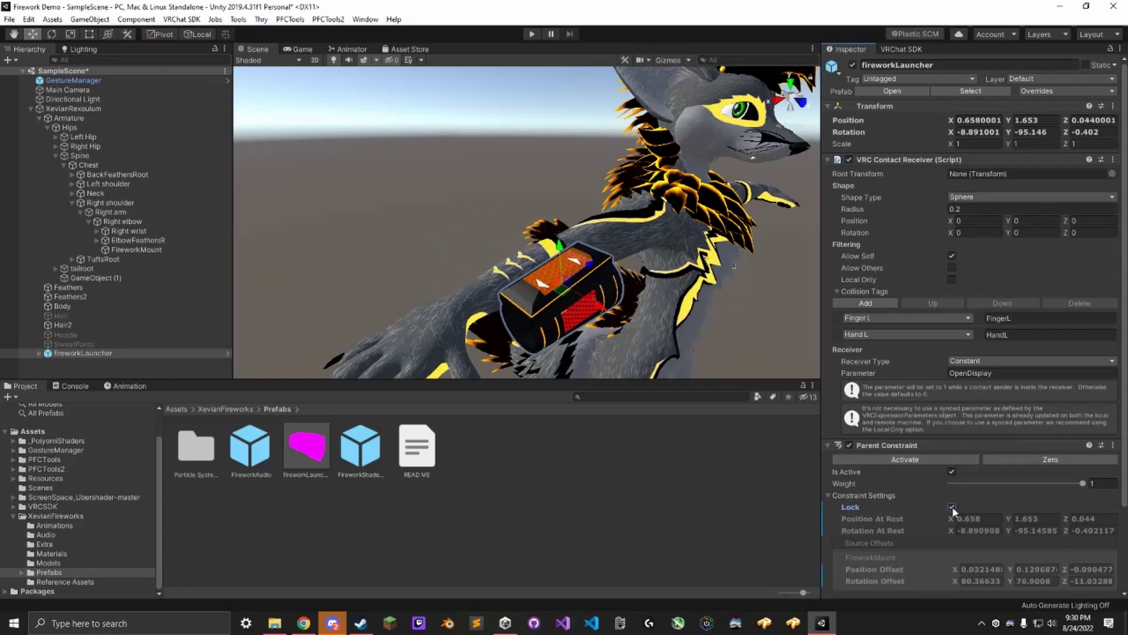
pyautogui.click(952, 507)
pyautogui.hotkey('ctrl', 'z')
pyautogui.hotkey('ctrl', 'z')
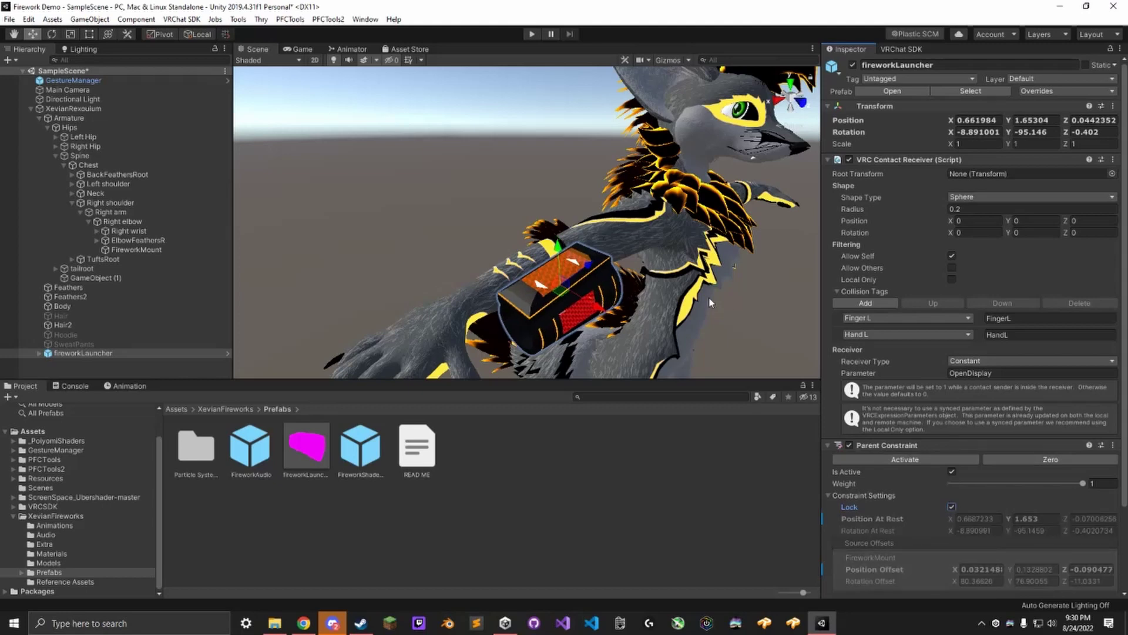
# - Reassign FireworkMount as the Parent Constraint source and lock the launcher at its current offset
pyautogui.scroll(-5, 614, 300)
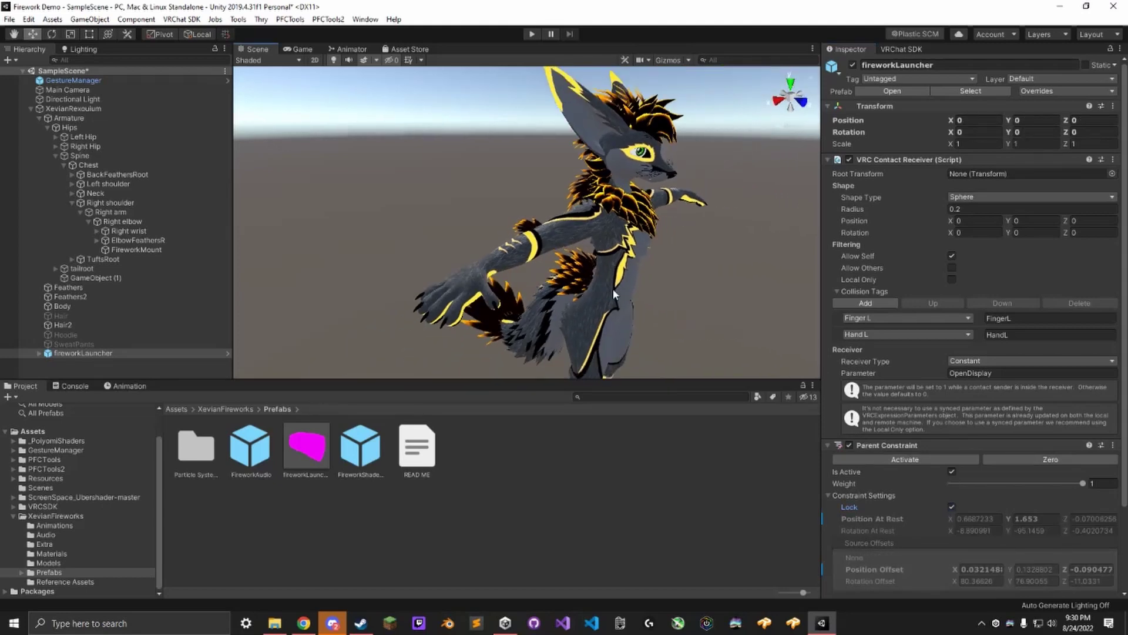
pyautogui.hotkey('ctrl', 'z')
pyautogui.click(126, 253)
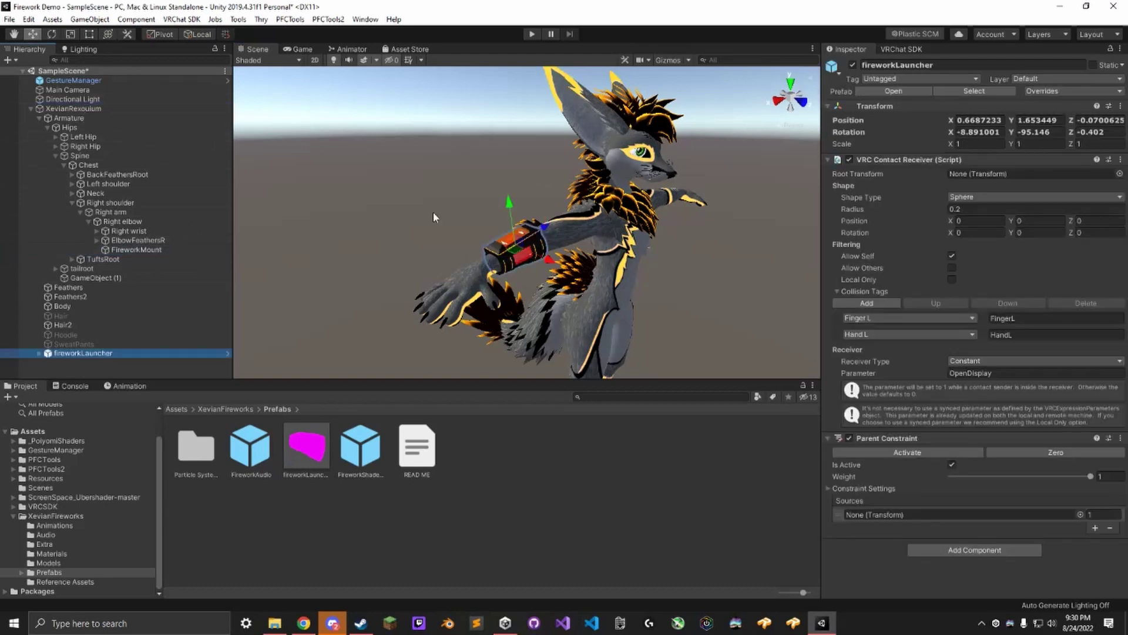
pyautogui.moveTo(137, 249); pyautogui.dragTo(958, 516)
pyautogui.click(874, 489)
pyautogui.click(952, 507)
pyautogui.scroll(6, 444, 297)
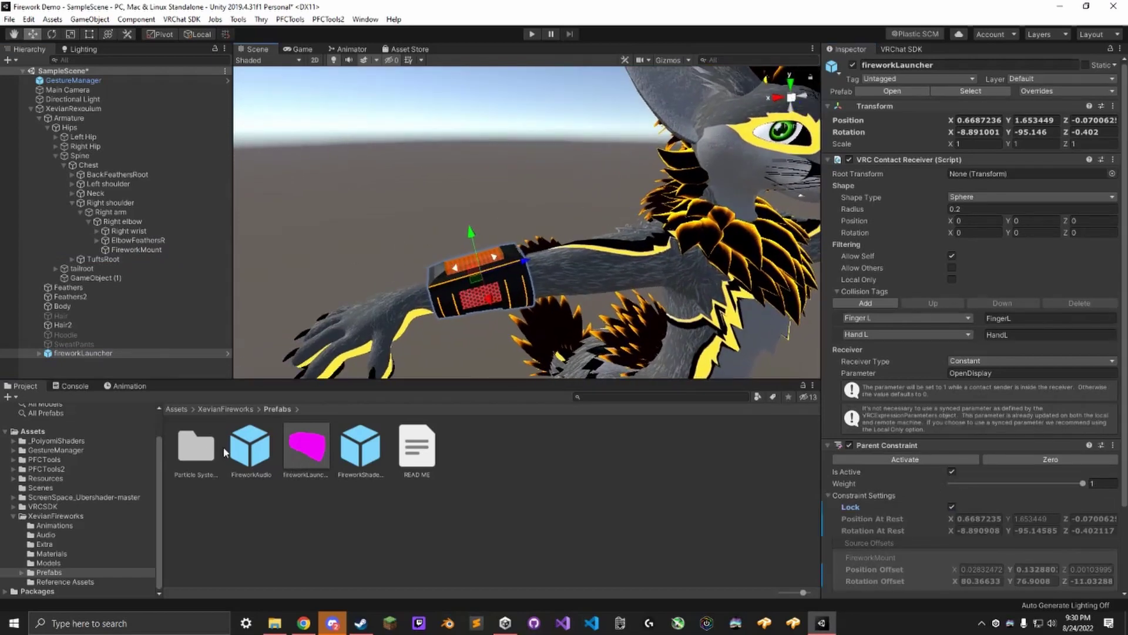
# - Place the FireworkAudio and FireworkShaders prefabs into the avatar's hierarchy beside the fireworkLauncher
pyautogui.moveTo(249, 458); pyautogui.dragTo(68, 115)
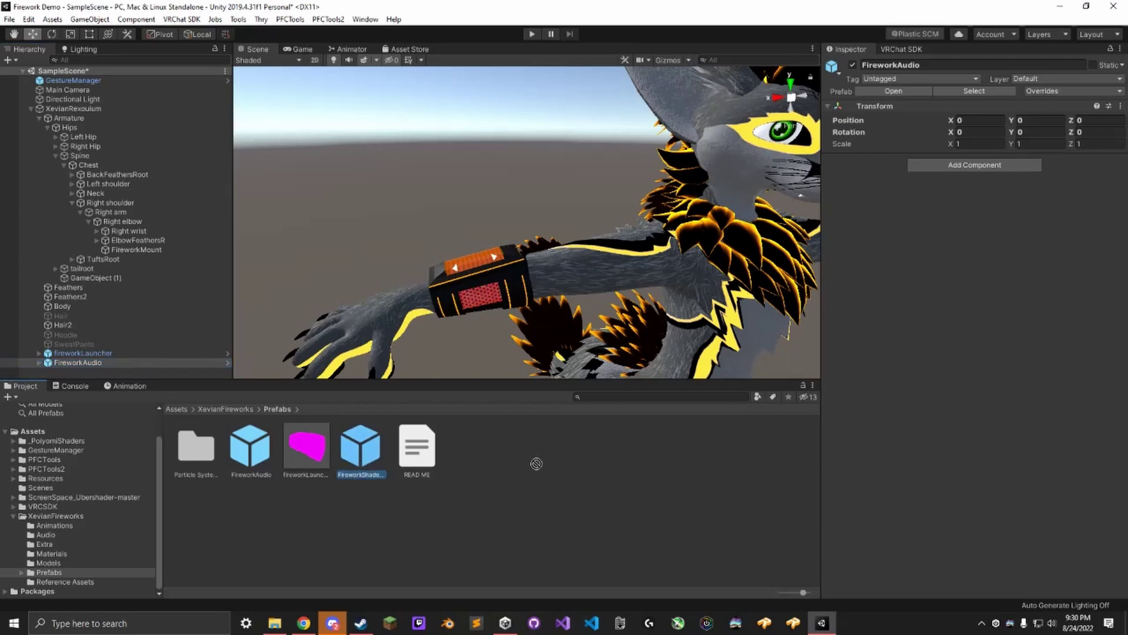
pyautogui.moveTo(361, 452); pyautogui.dragTo(71, 136)
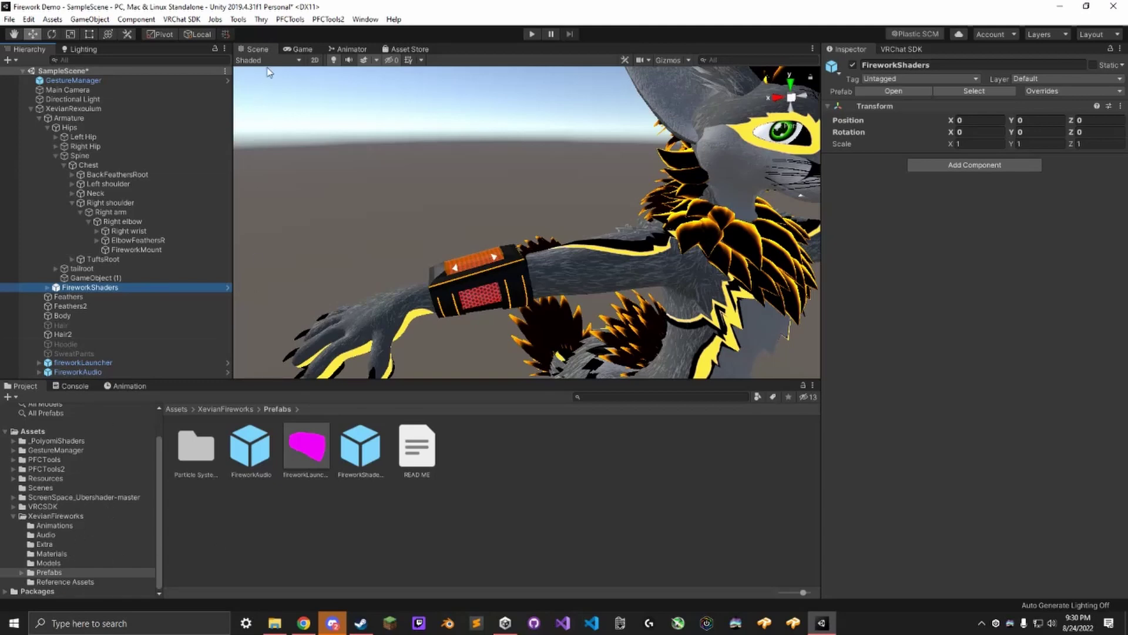
pyautogui.click(292, 21)
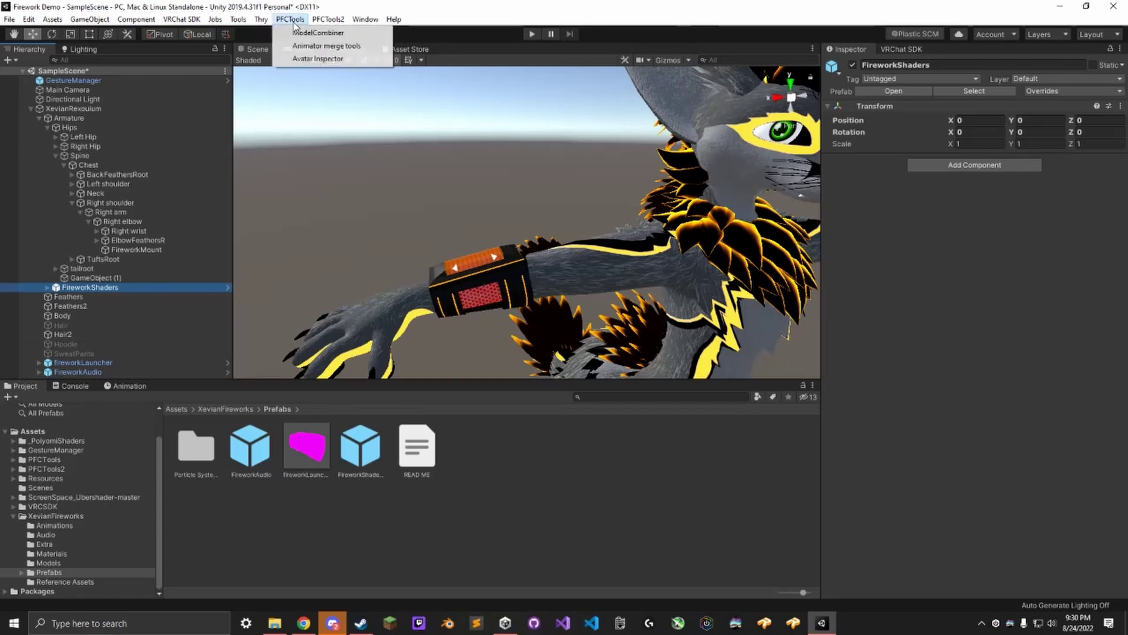
# - In the Animator transfer tool, set Reference Layers as source and the avatar's Expressions 2 FX controller as target
pyautogui.click(317, 47)
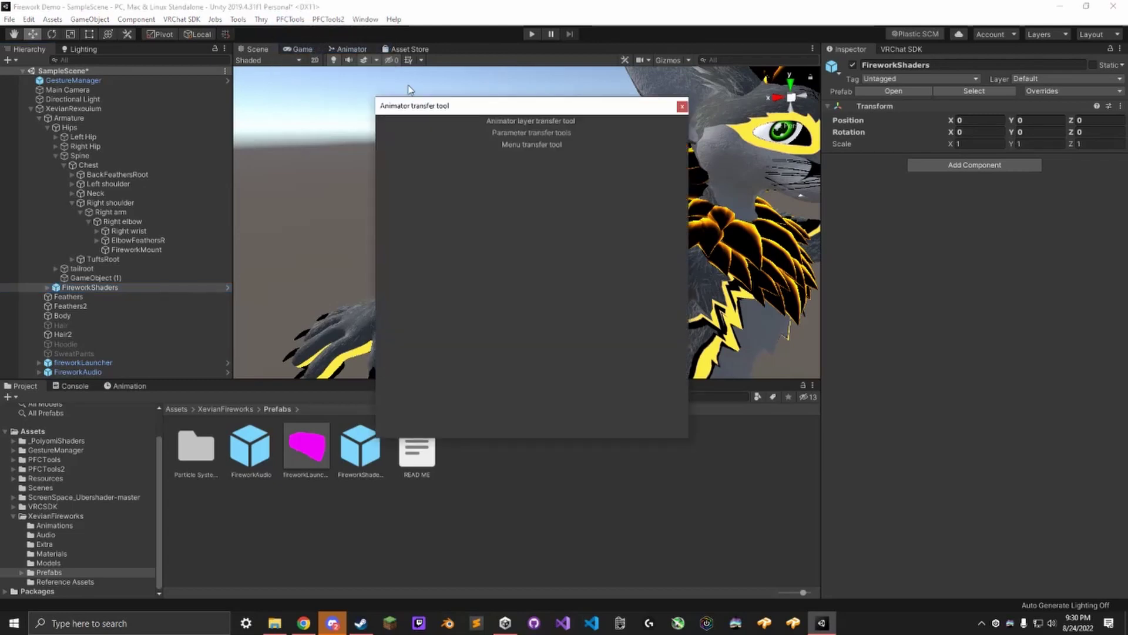
pyautogui.click(522, 120)
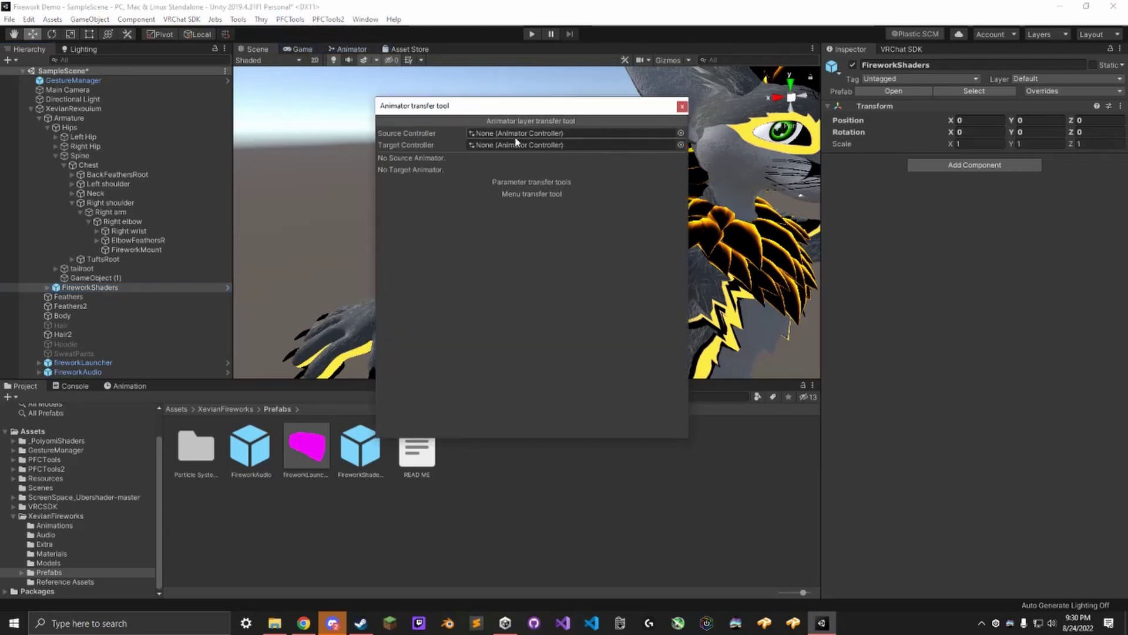
pyautogui.click(69, 581)
pyautogui.click(259, 458)
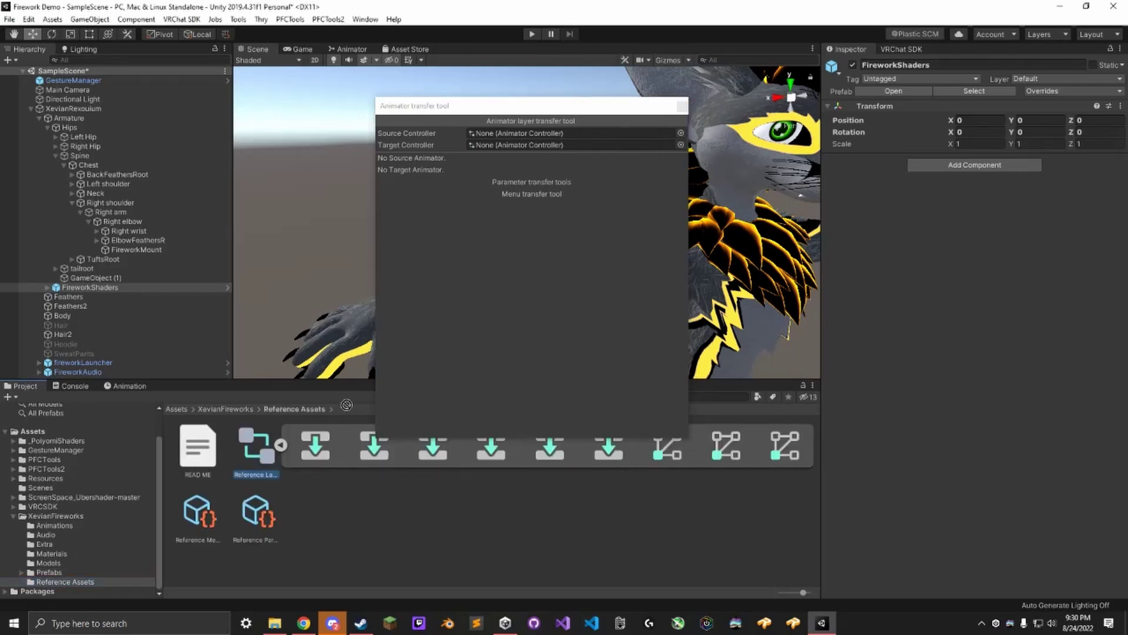
pyautogui.moveTo(367, 388); pyautogui.dragTo(477, 139)
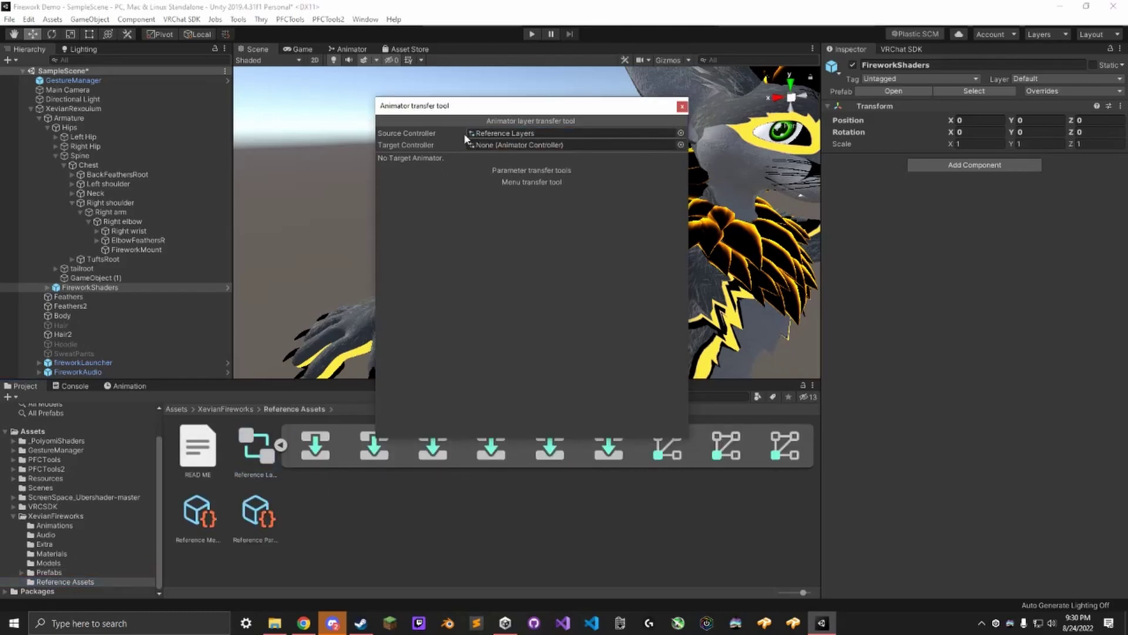
pyautogui.click(111, 108)
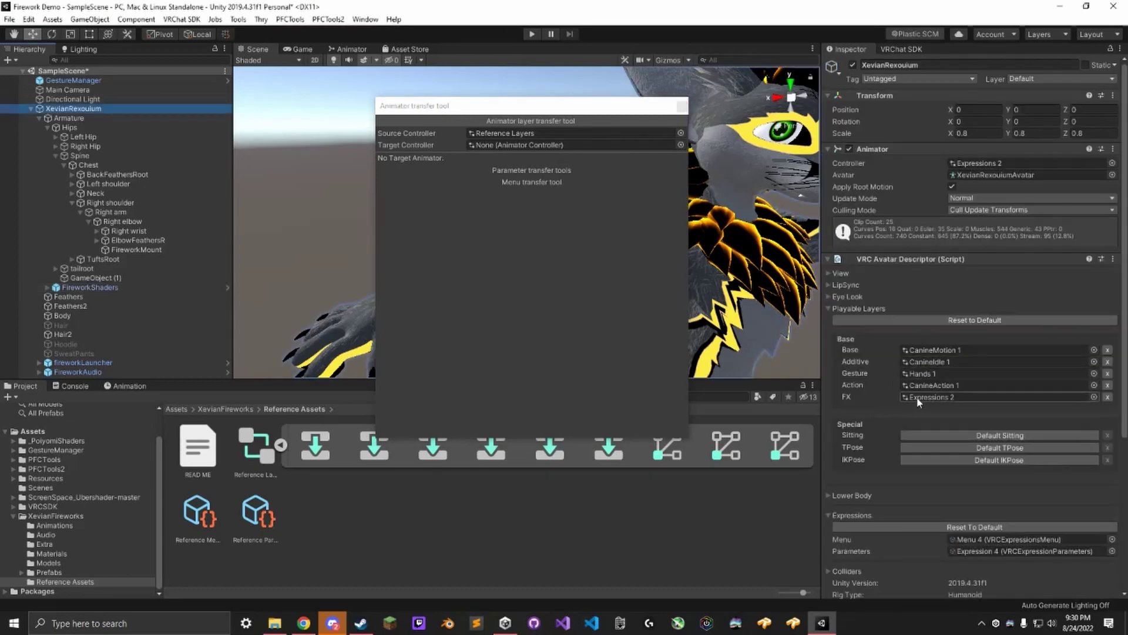
pyautogui.click(918, 399)
pyautogui.moveTo(544, 459); pyautogui.dragTo(535, 147)
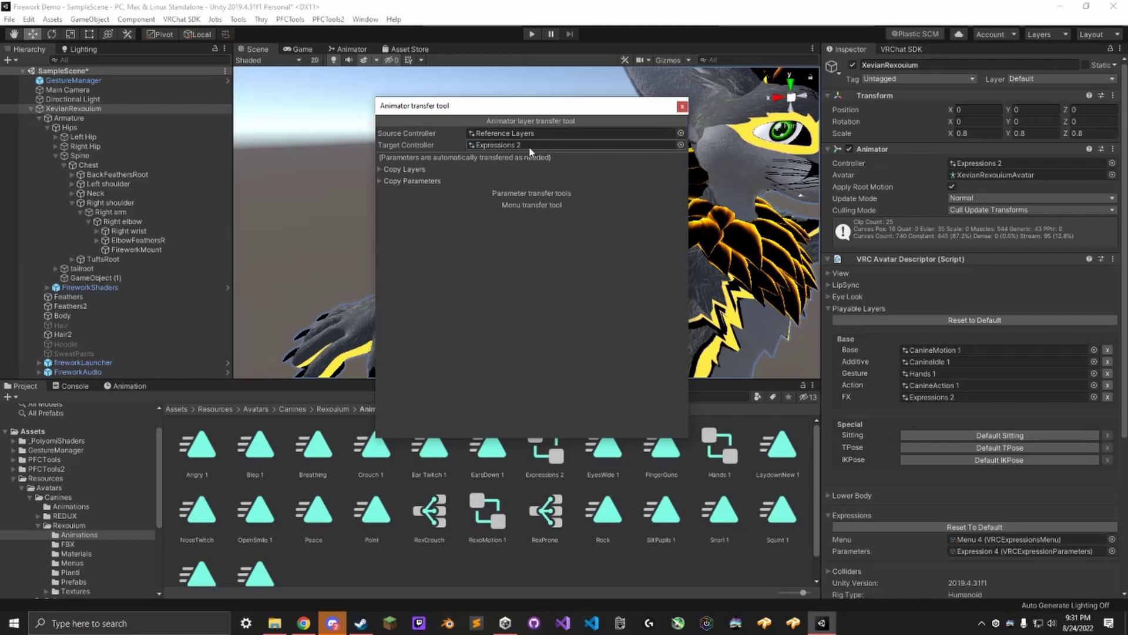
# - Copy all parameters and all firework layers from Reference Layers into Expressions 2
pyautogui.click(405, 180)
pyautogui.click(419, 192)
pyautogui.click(415, 166)
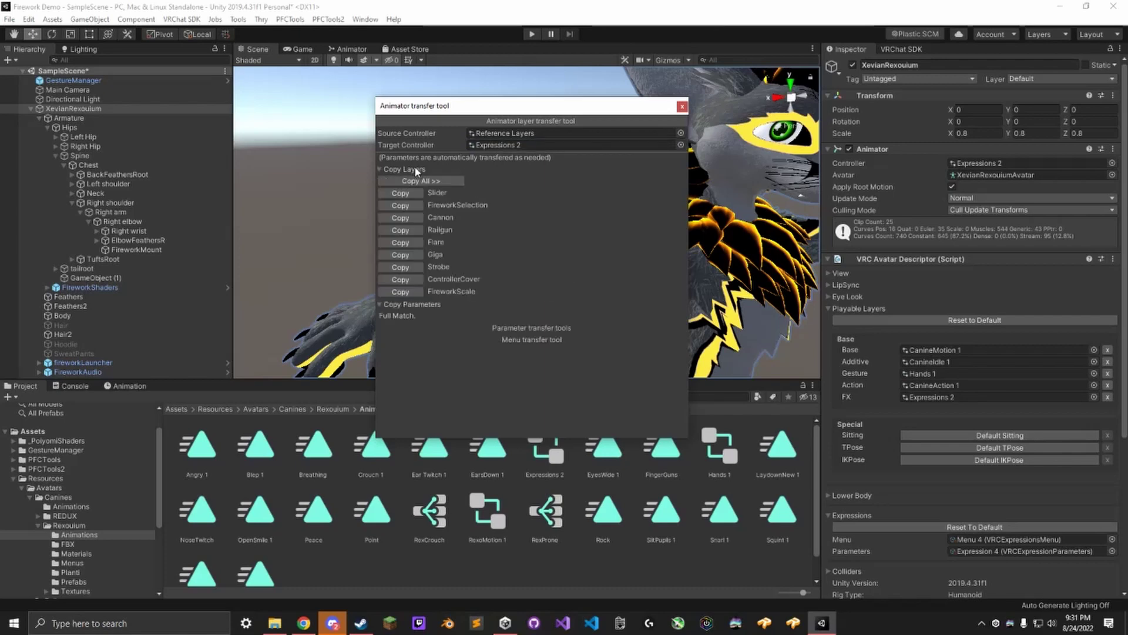
pyautogui.click(433, 181)
pyautogui.click(430, 181)
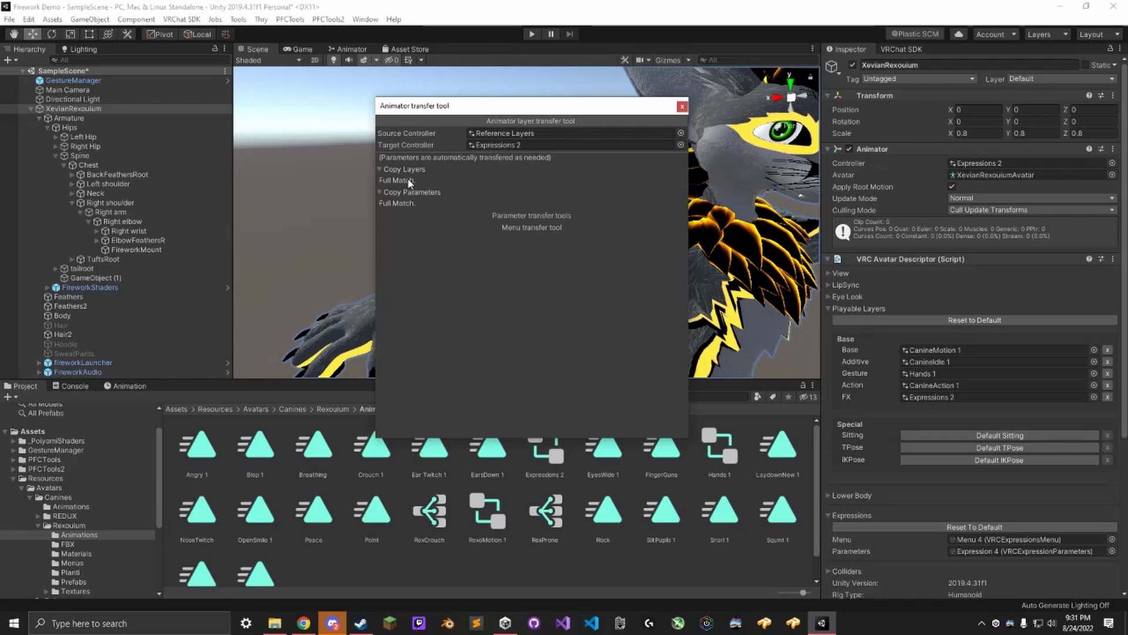
# - Transfer FireworkSize and Slider/Value from Reference Params into the avatar's Expression 4 parameters
pyautogui.click(552, 217)
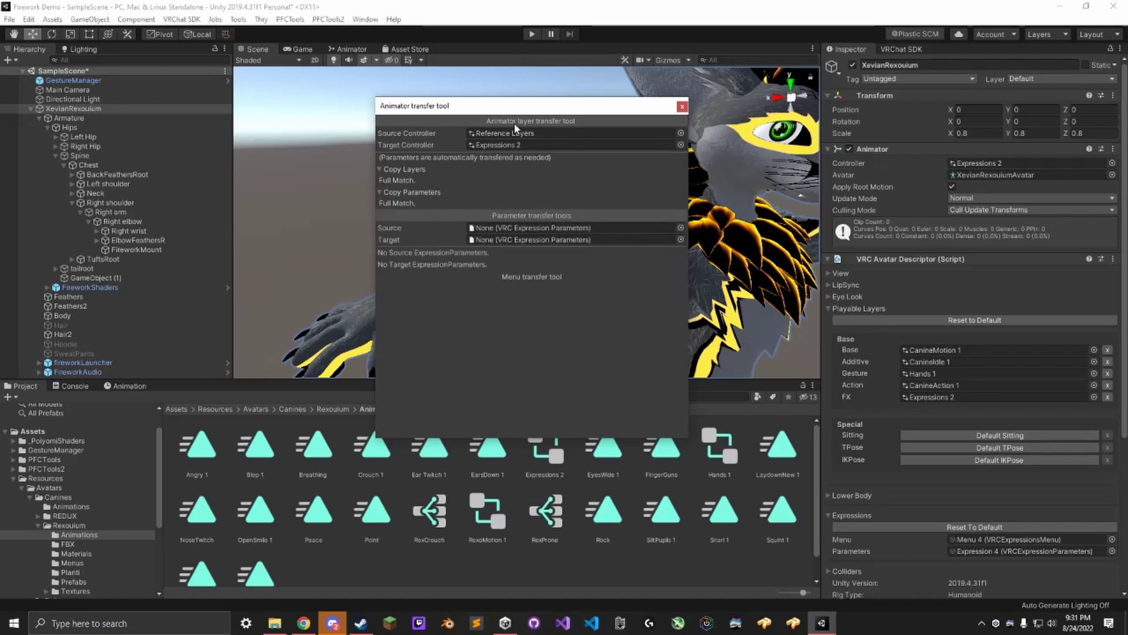
pyautogui.click(515, 122)
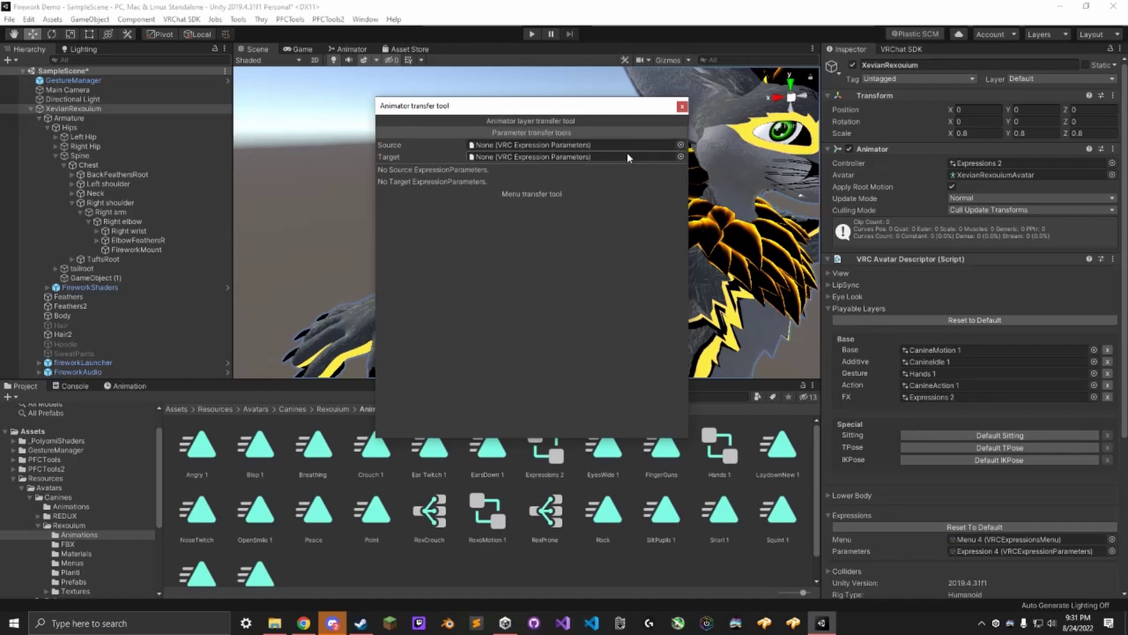
pyautogui.scroll(-5, 23, 576)
pyautogui.click(47, 581)
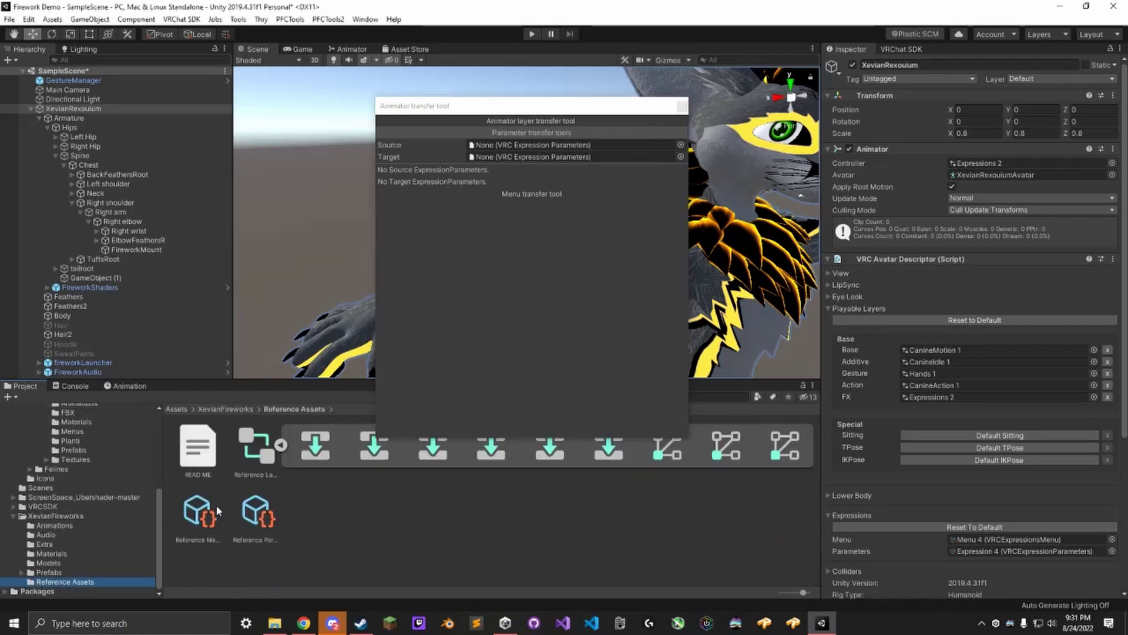
pyautogui.moveTo(262, 526); pyautogui.dragTo(520, 151)
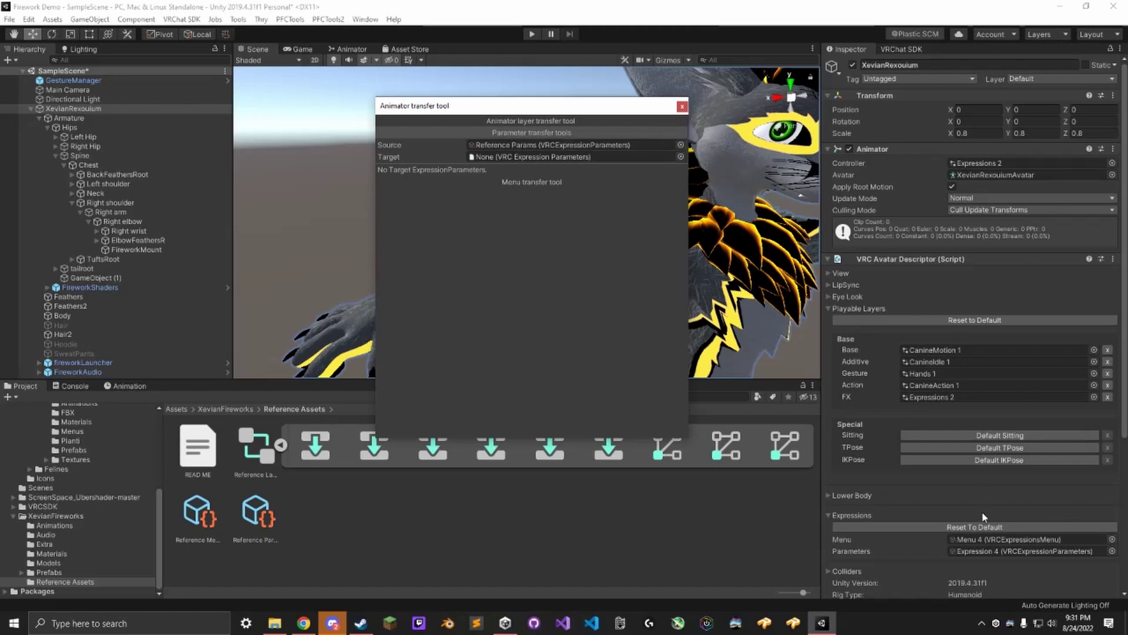
pyautogui.click(986, 553)
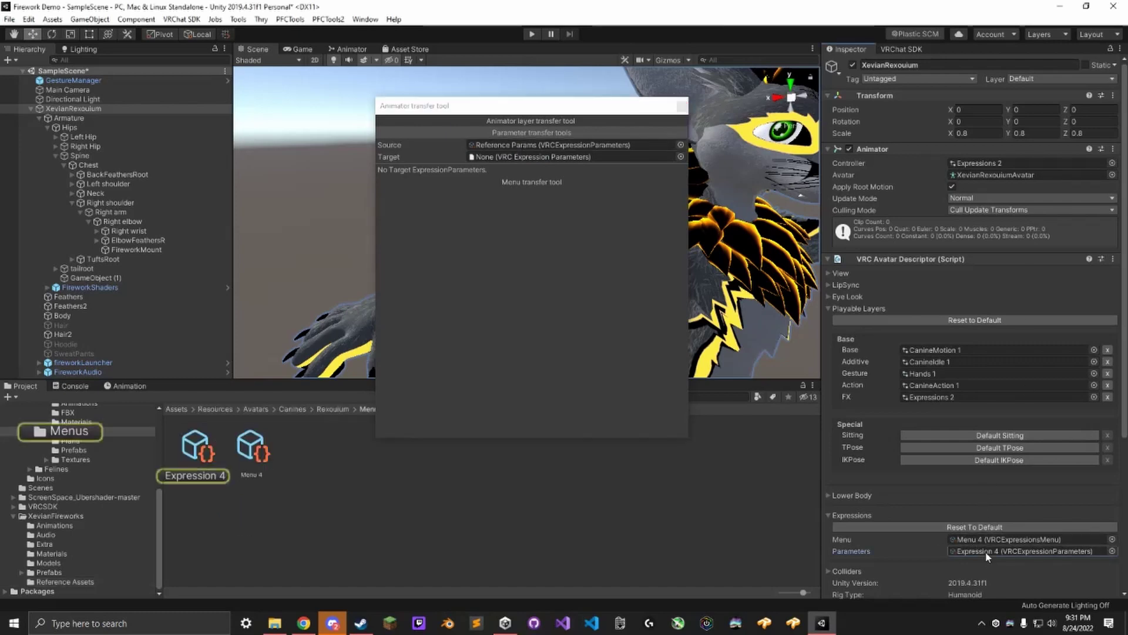
pyautogui.moveTo(986, 554); pyautogui.dragTo(522, 158)
pyautogui.click(401, 390)
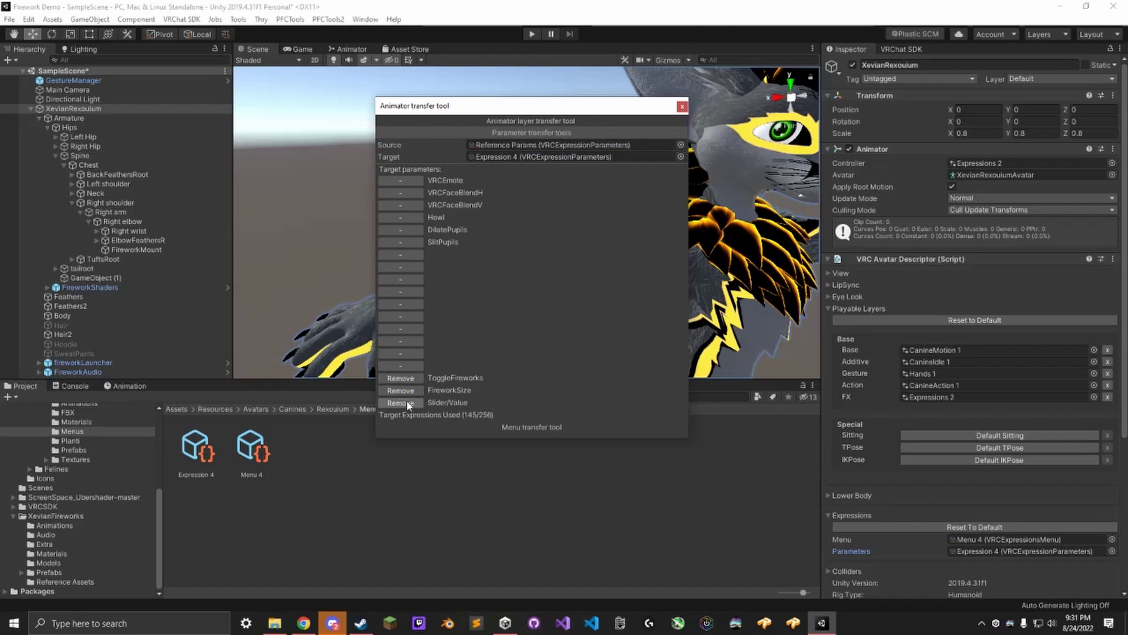
pyautogui.click(401, 403)
# - In the menu transfer section, set Reference Menu as source and Menu 4 as target
pyautogui.click(525, 133)
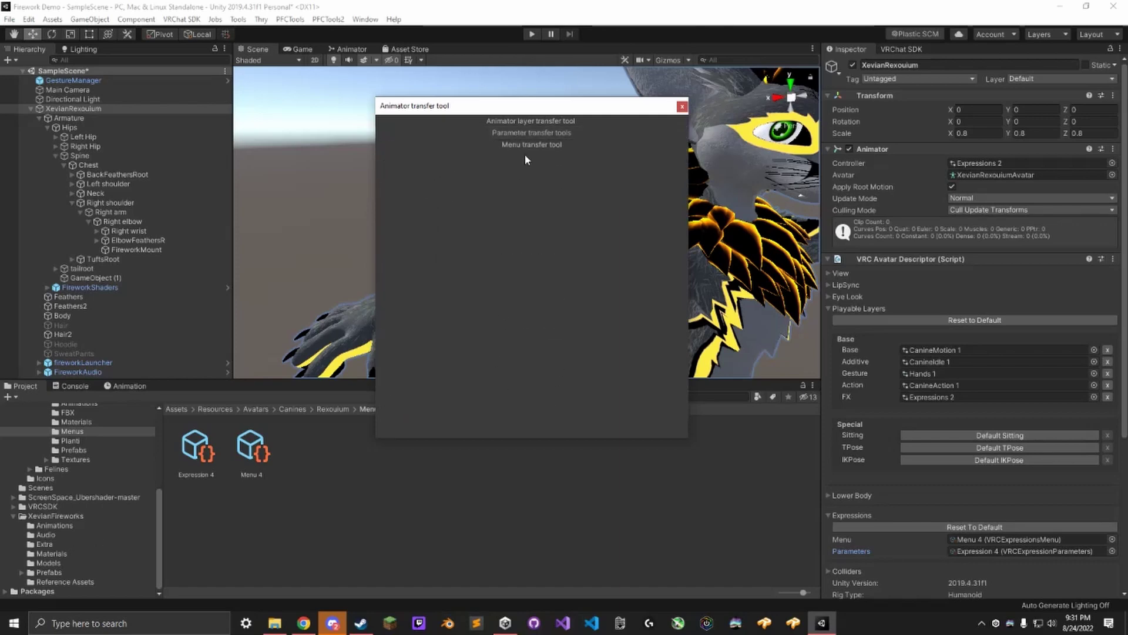
pyautogui.click(527, 145)
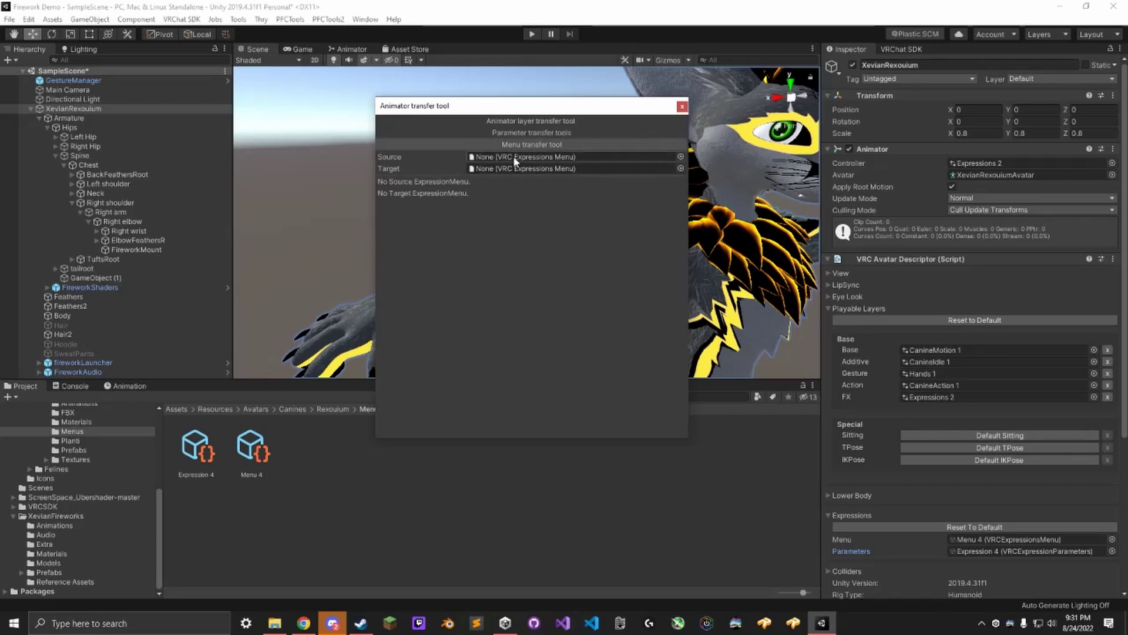
pyautogui.click(59, 582)
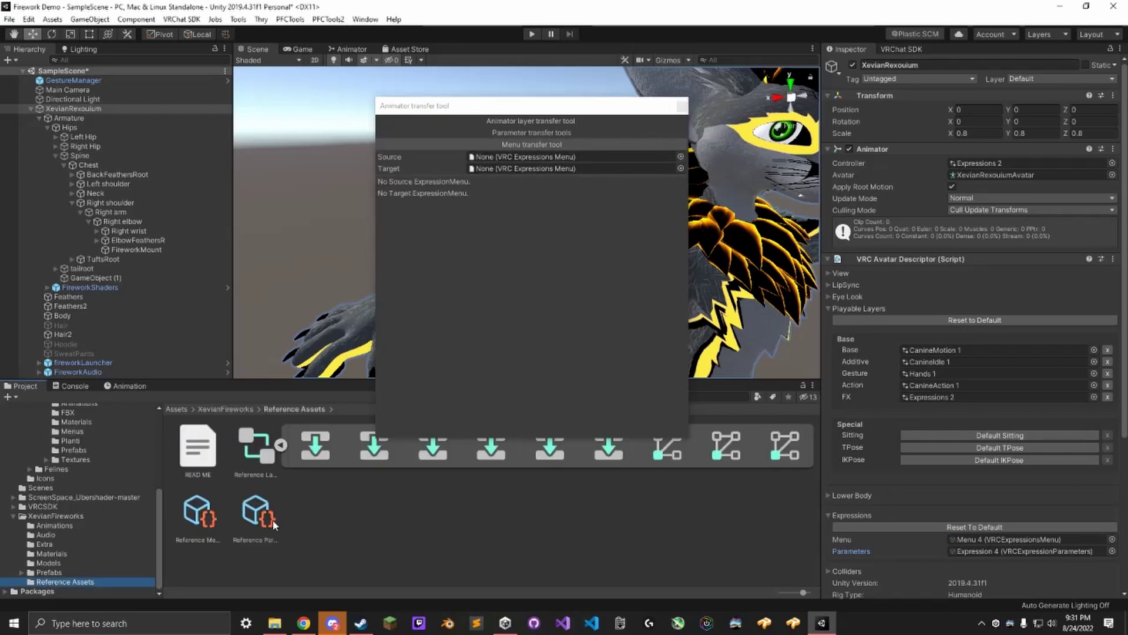
pyautogui.moveTo(477, 204); pyautogui.dragTo(520, 158)
pyautogui.click(1002, 539)
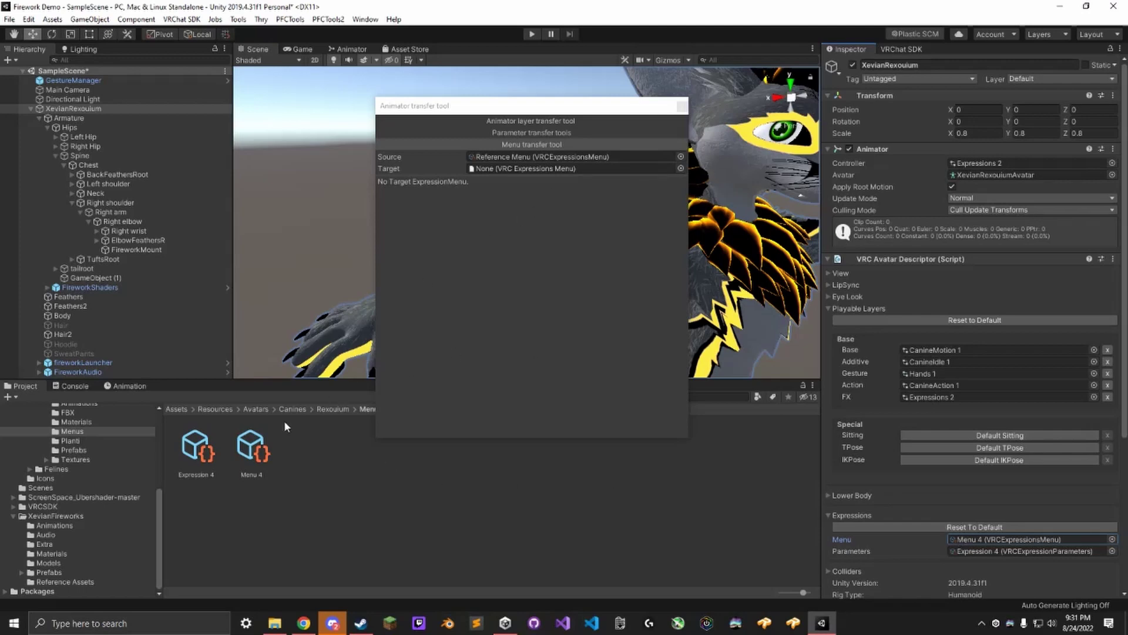
pyautogui.moveTo(253, 457); pyautogui.dragTo(524, 170)
# - Add Enable Fireworks and Firework Scale controls to Menu 4 and close the transfer tool
pyautogui.click(410, 195)
pyautogui.click(405, 205)
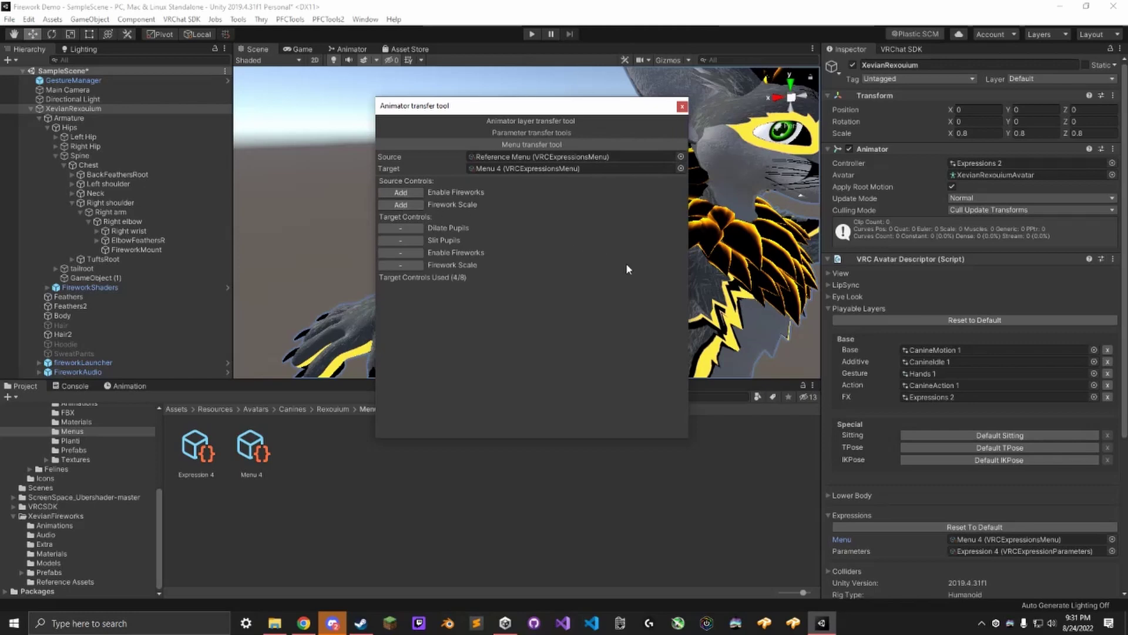
pyautogui.click(681, 107)
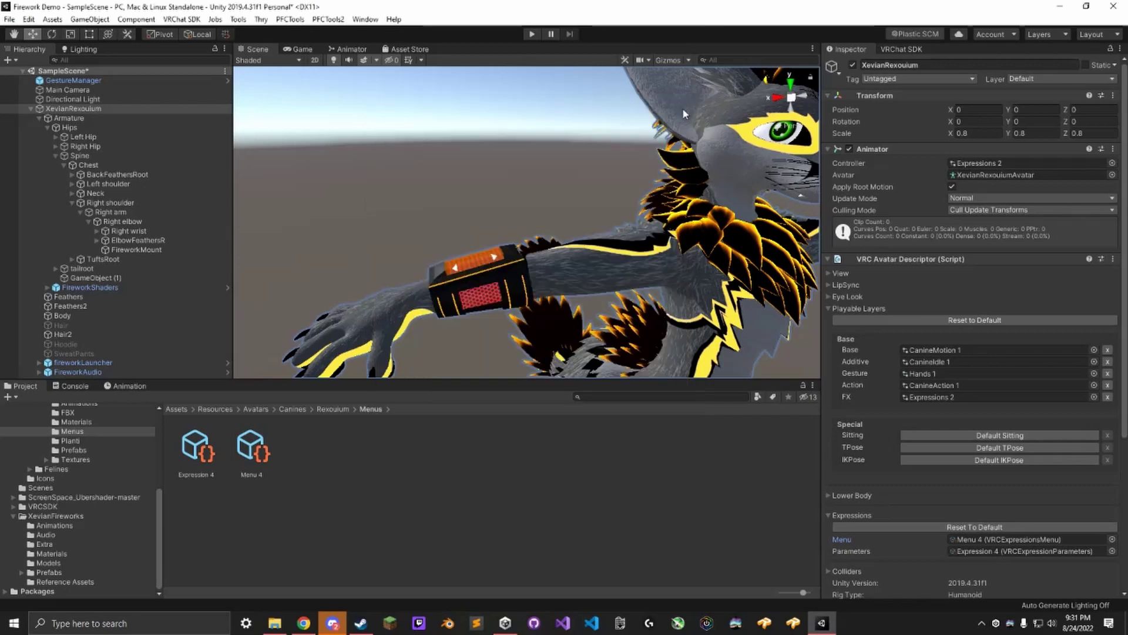
pyautogui.scroll(-5, 415, 175)
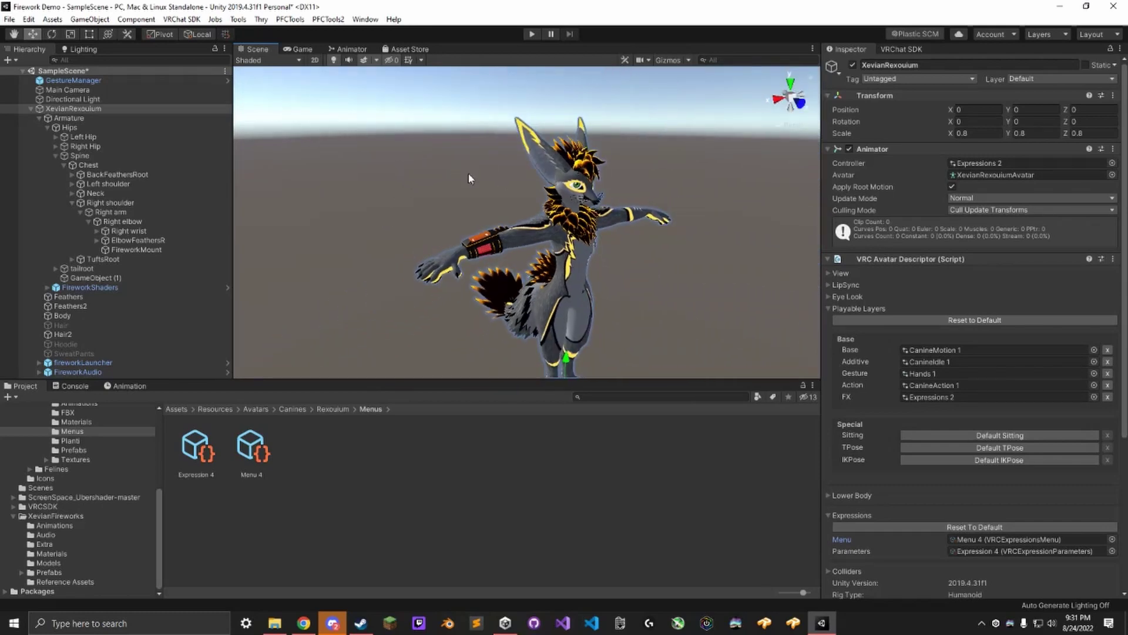
# - Enter Play mode with GestureManager selected and switch on Enable Fireworks under Expressions
pyautogui.click(468, 173)
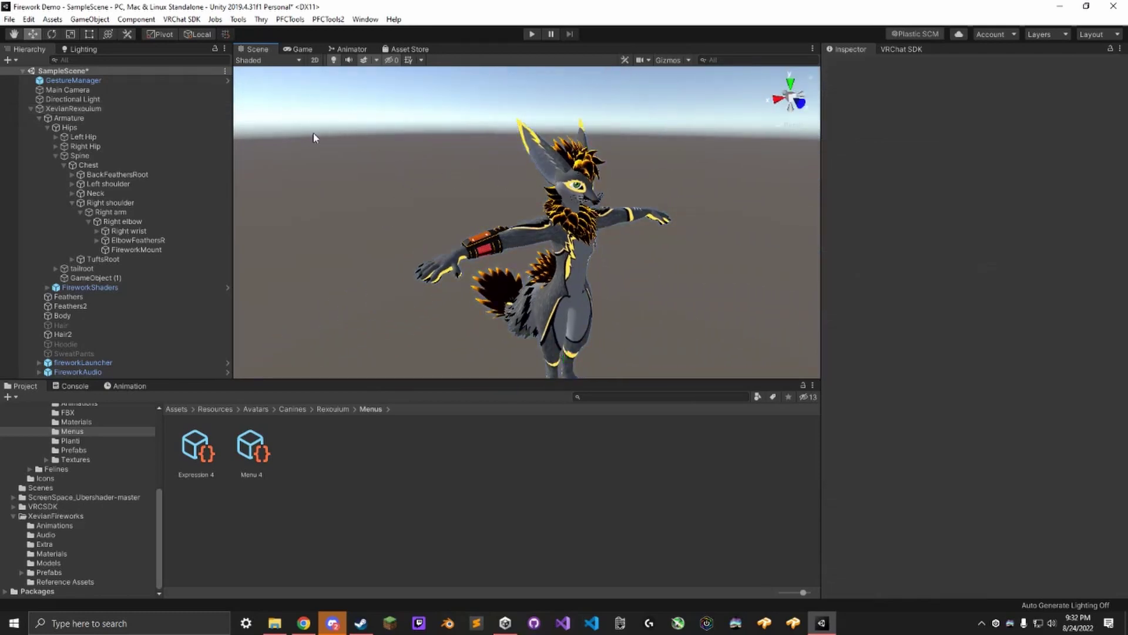
pyautogui.click(142, 80)
pyautogui.click(530, 37)
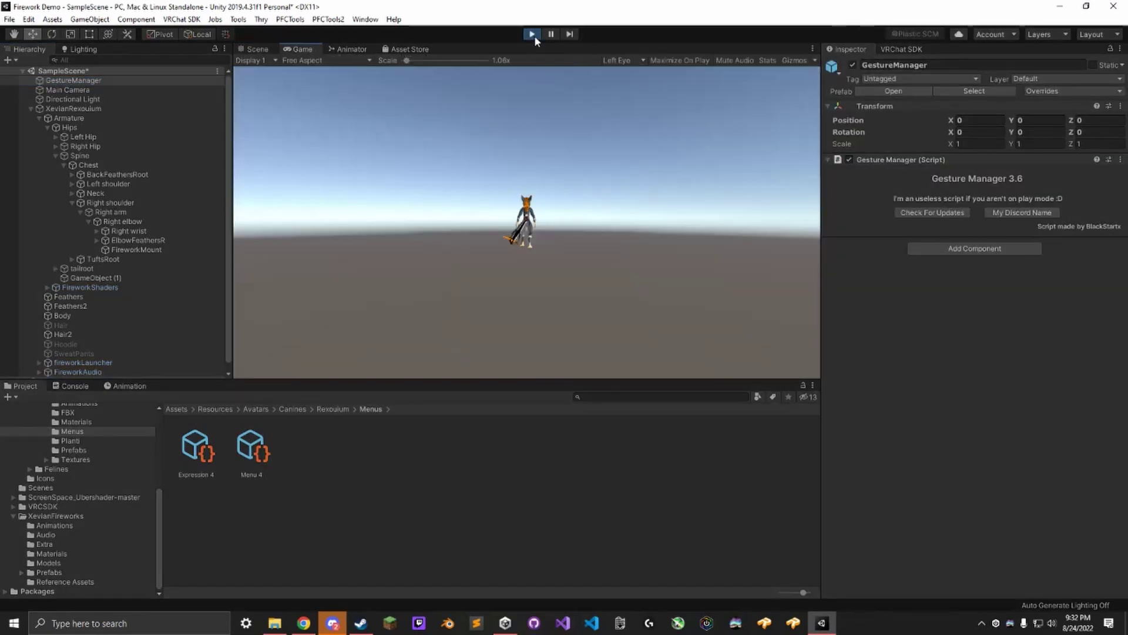
pyautogui.moveTo(459, 223)
pyautogui.keyDown('alt'); pyautogui.mouseDown()
pyautogui.moveTo(509, 225)
pyautogui.moveTo(446, 218)
pyautogui.mouseUp(); pyautogui.keyUp('alt')
pyautogui.scroll(5, 421, 217)
pyautogui.click(995, 449)
pyautogui.click(935, 453)
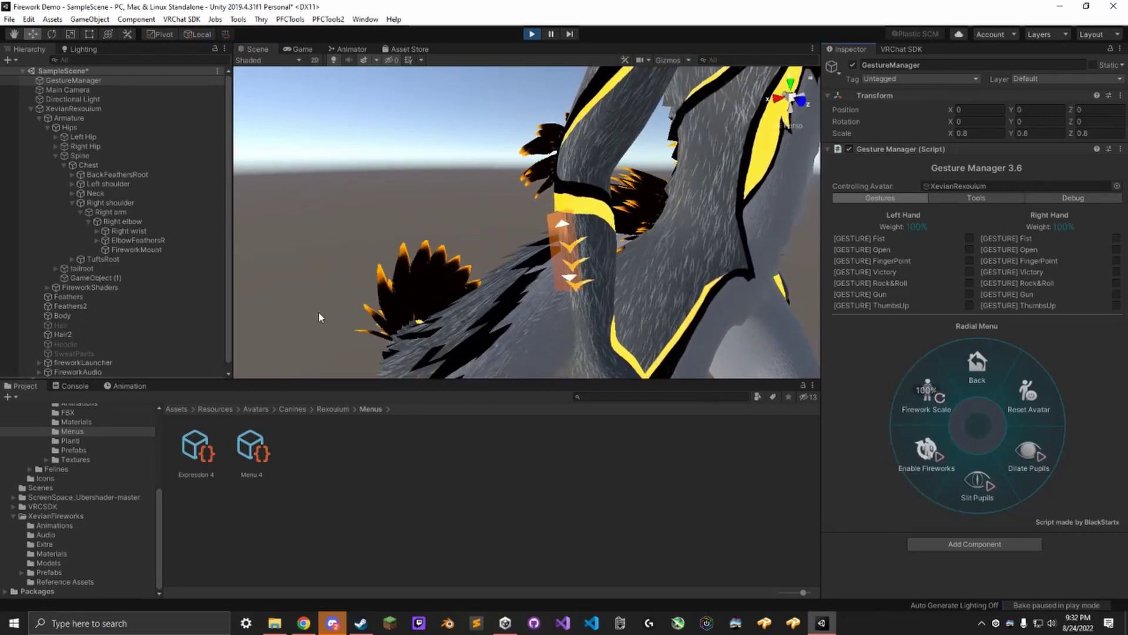
# - Exit Play mode and unpack the fireworkLauncher prefab
pyautogui.click(531, 34)
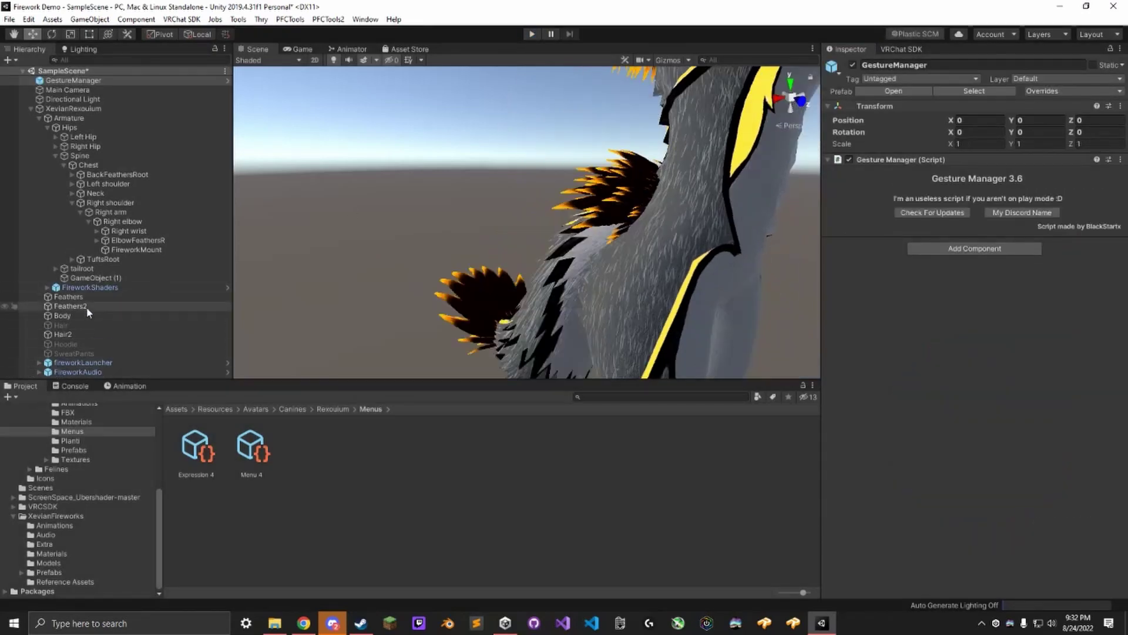
pyautogui.click(39, 362)
pyautogui.scroll(-5, 88, 264)
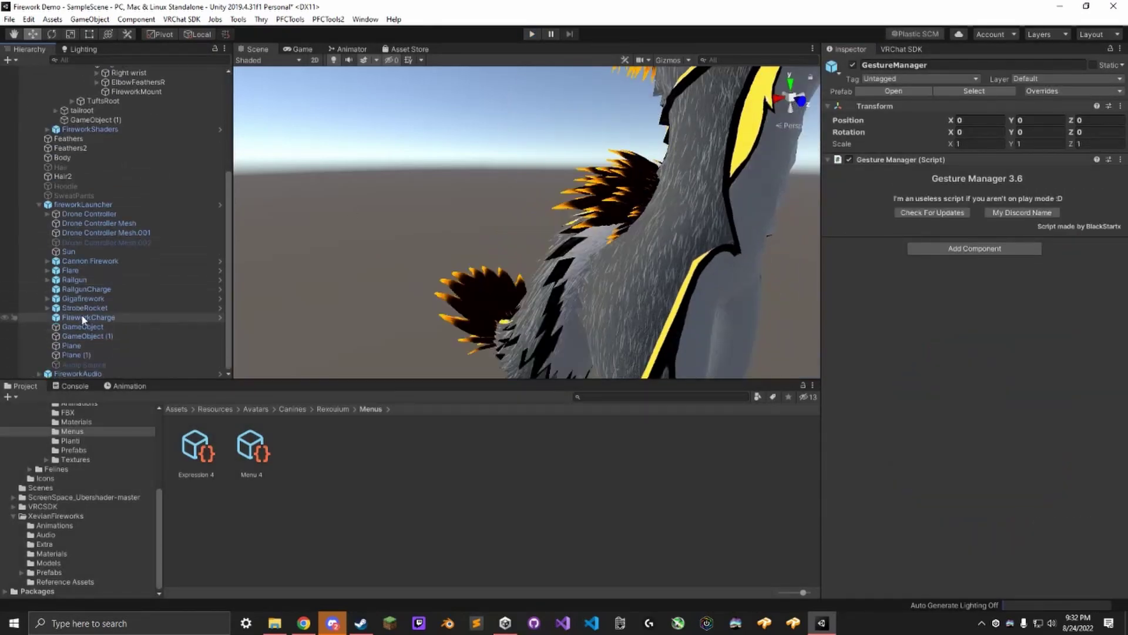
pyautogui.rightClick(93, 203)
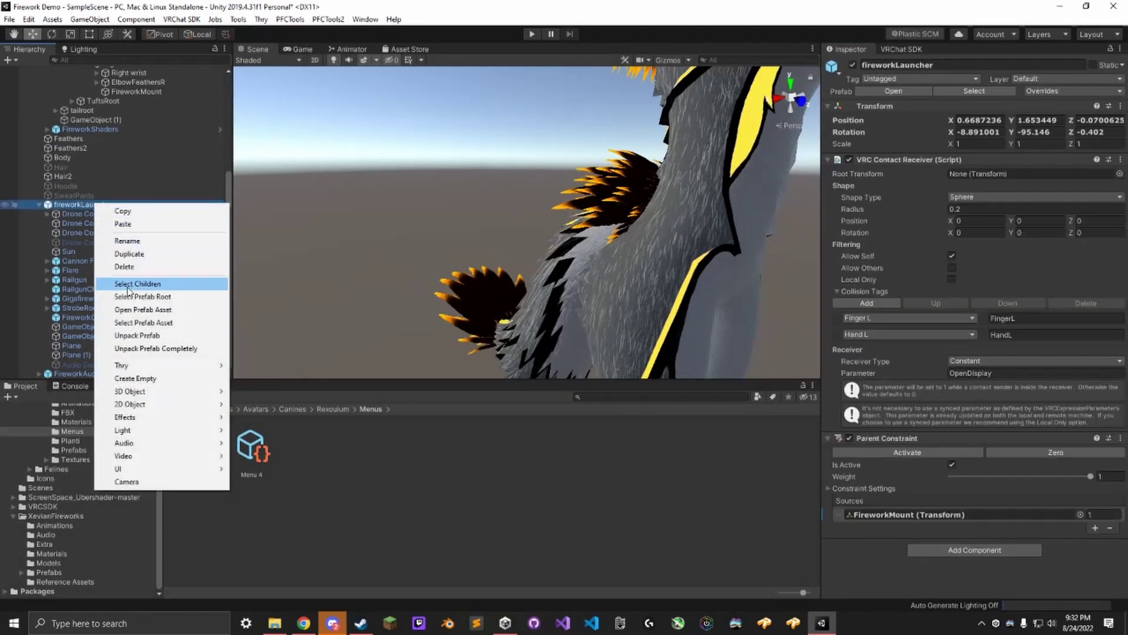
pyautogui.click(141, 335)
# - Delete the Sun light inside the fireworkLauncher
pyautogui.click(96, 252)
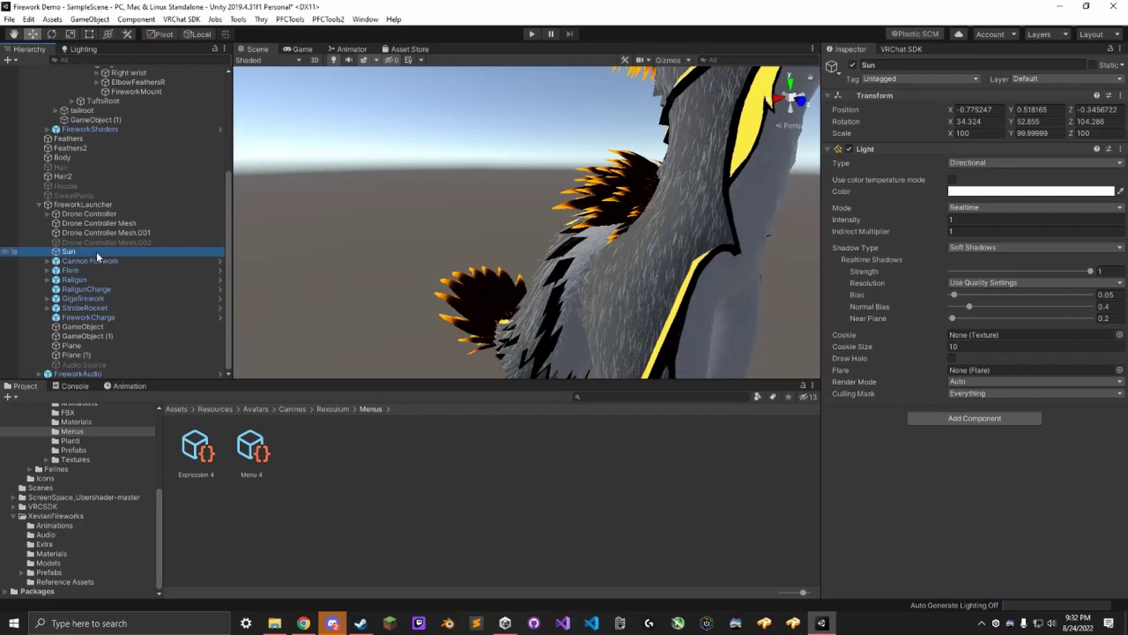
pyautogui.press('Delete')
pyautogui.click(104, 234)
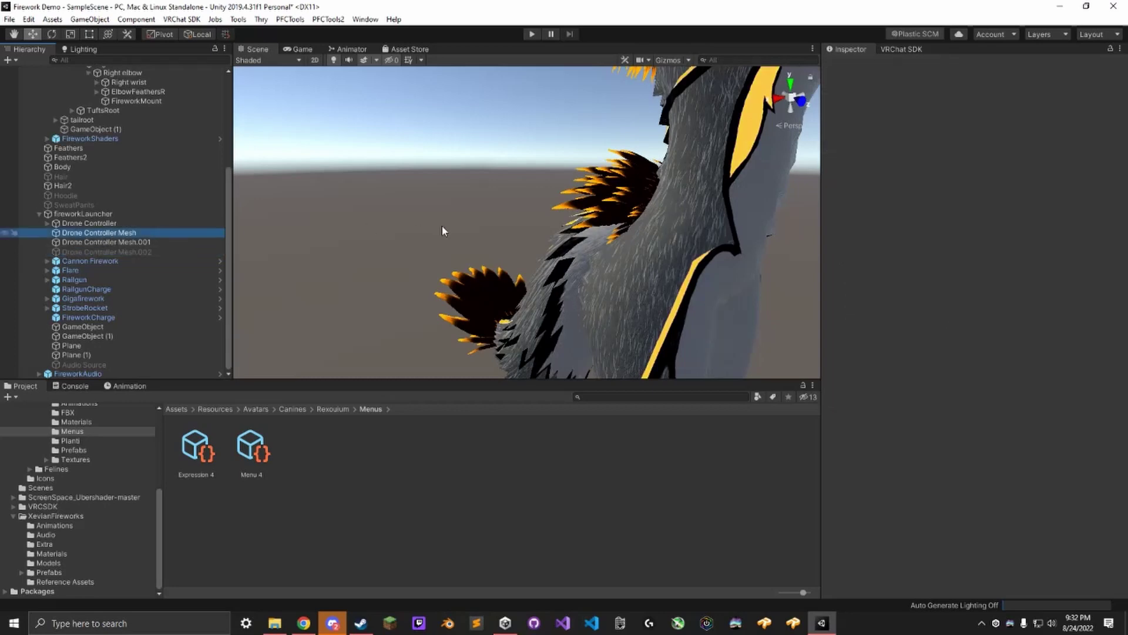
pyautogui.press('f')
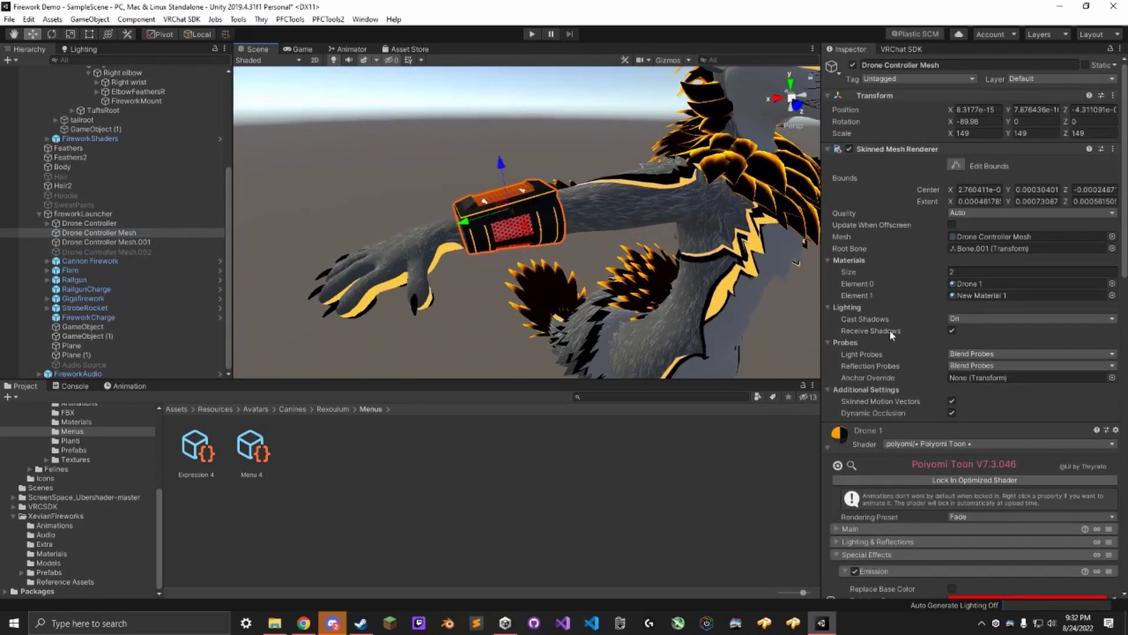
pyautogui.scroll(-3, 940, 341)
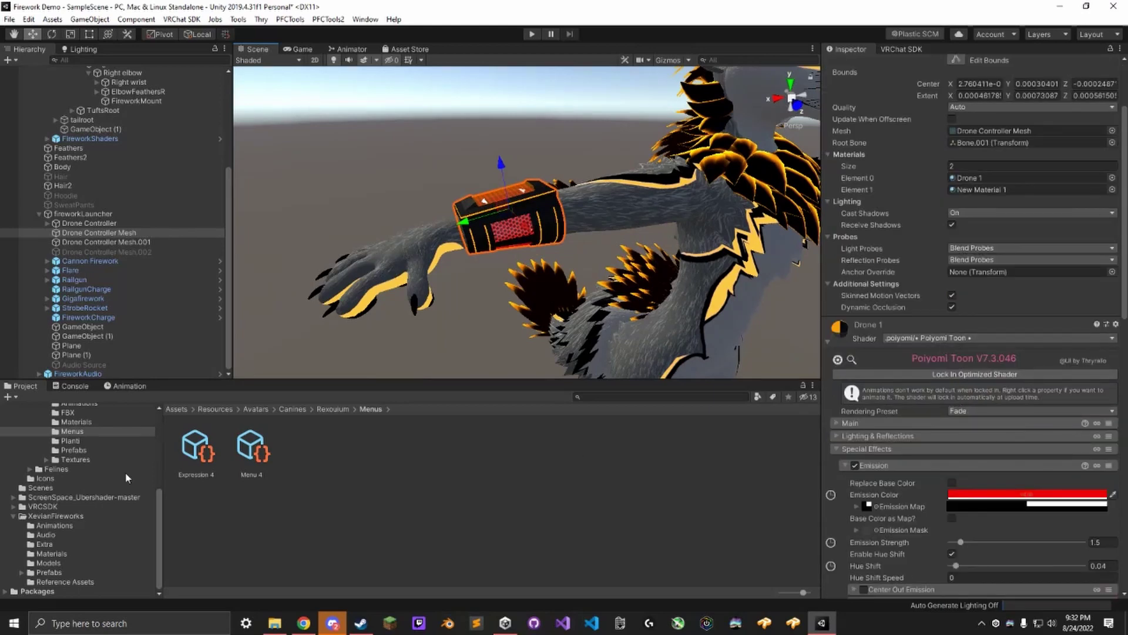
pyautogui.scroll(-15, 939, 457)
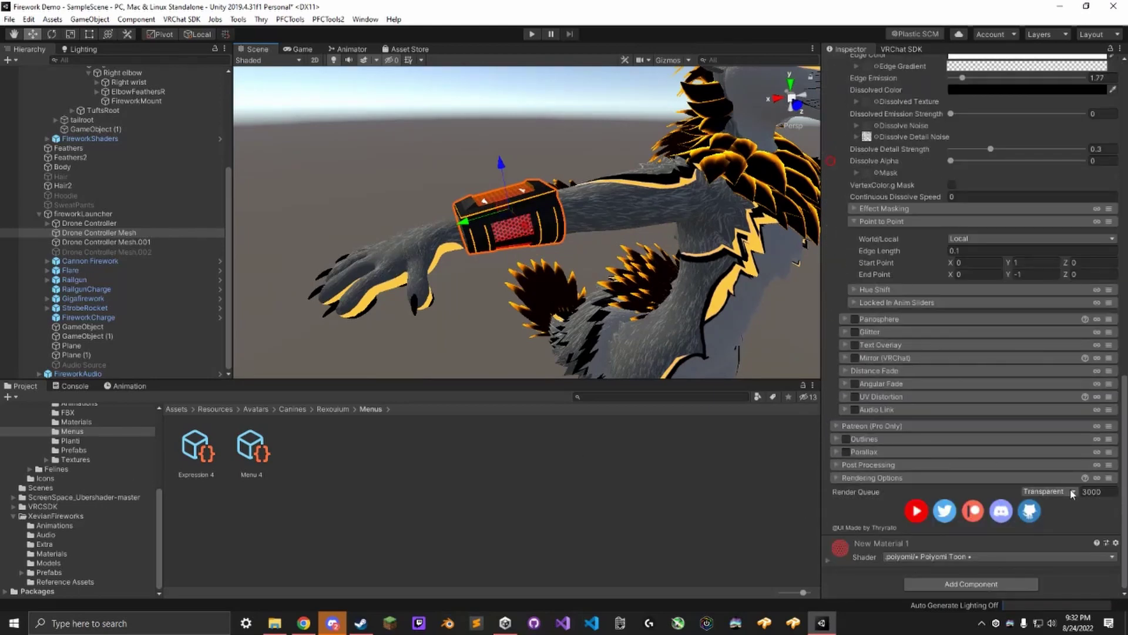
pyautogui.scroll(12, 927, 204)
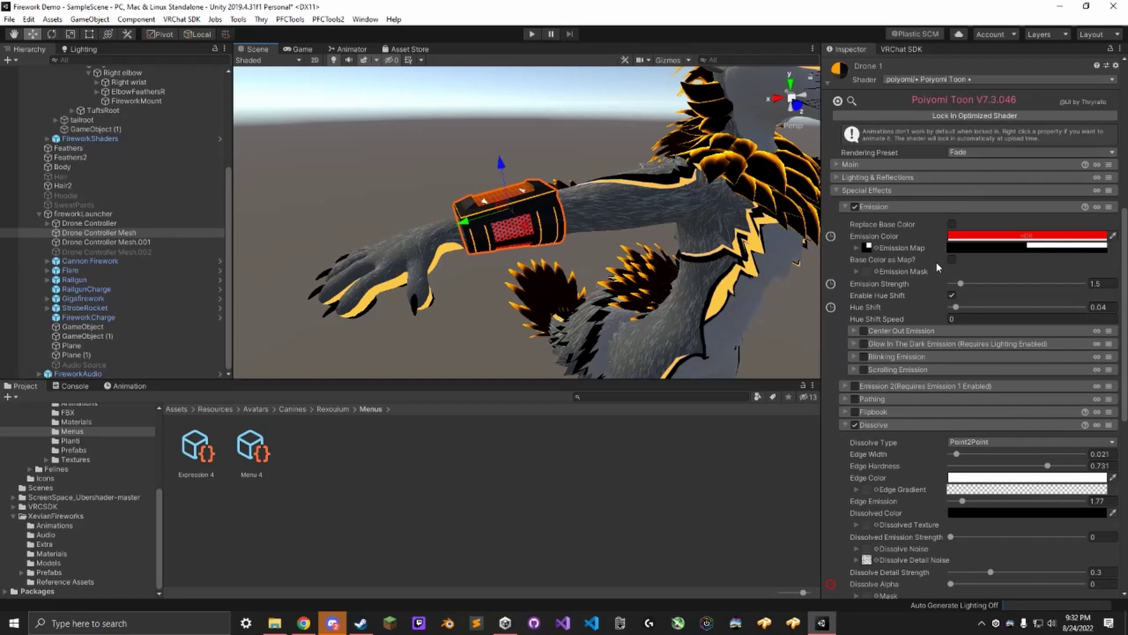
pyautogui.scroll(-6, 932, 276)
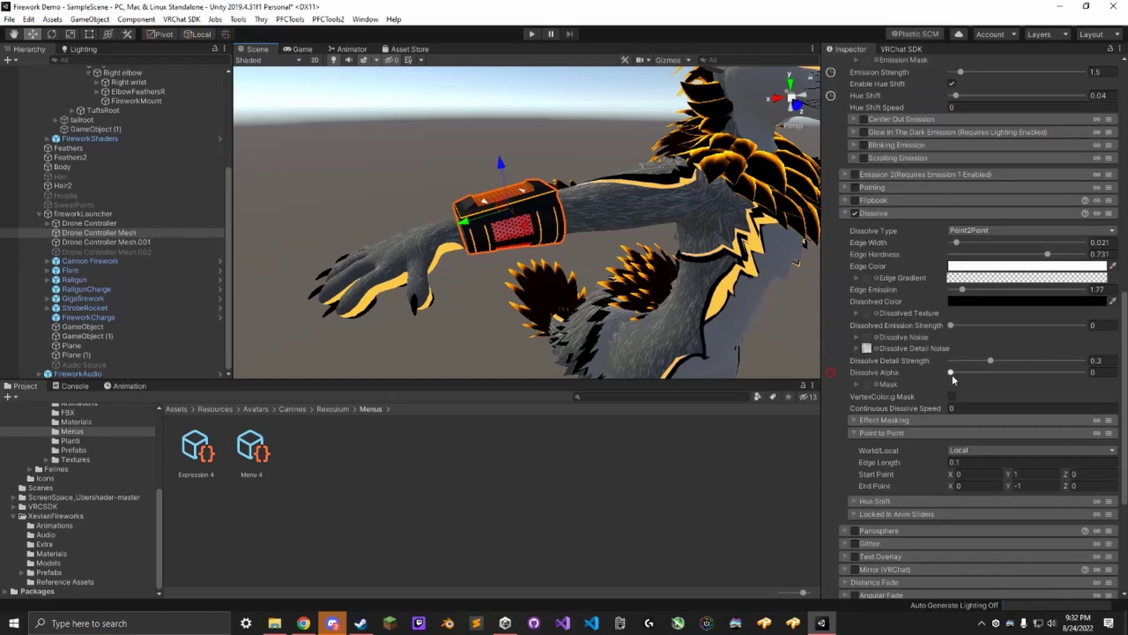
pyautogui.moveTo(953, 376); pyautogui.dragTo(880, 378)
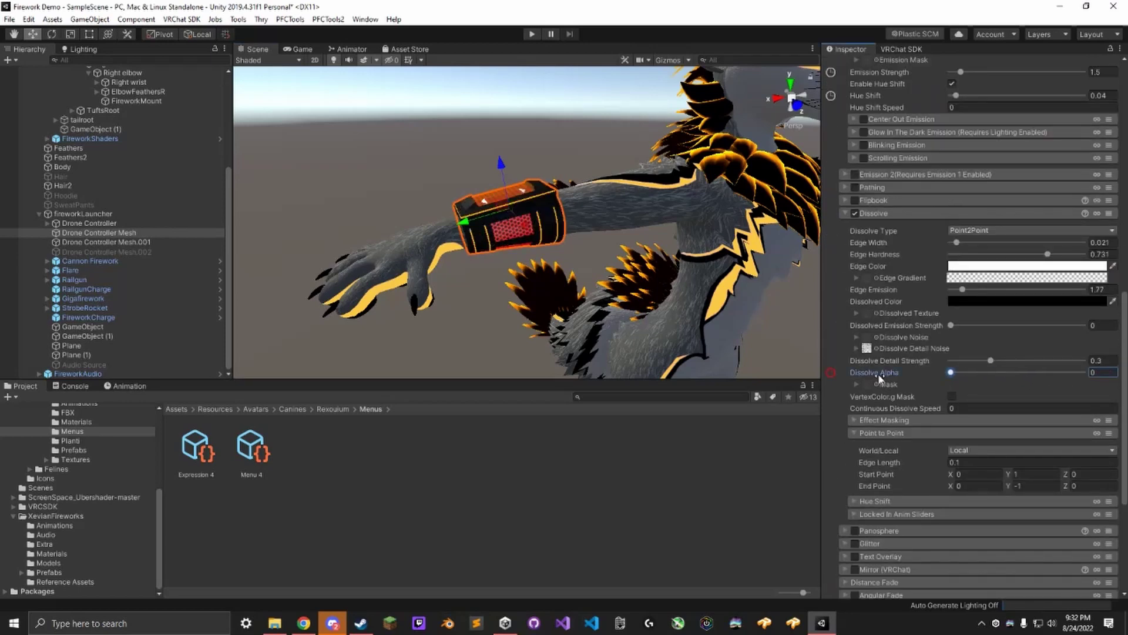
pyautogui.scroll(6, 939, 368)
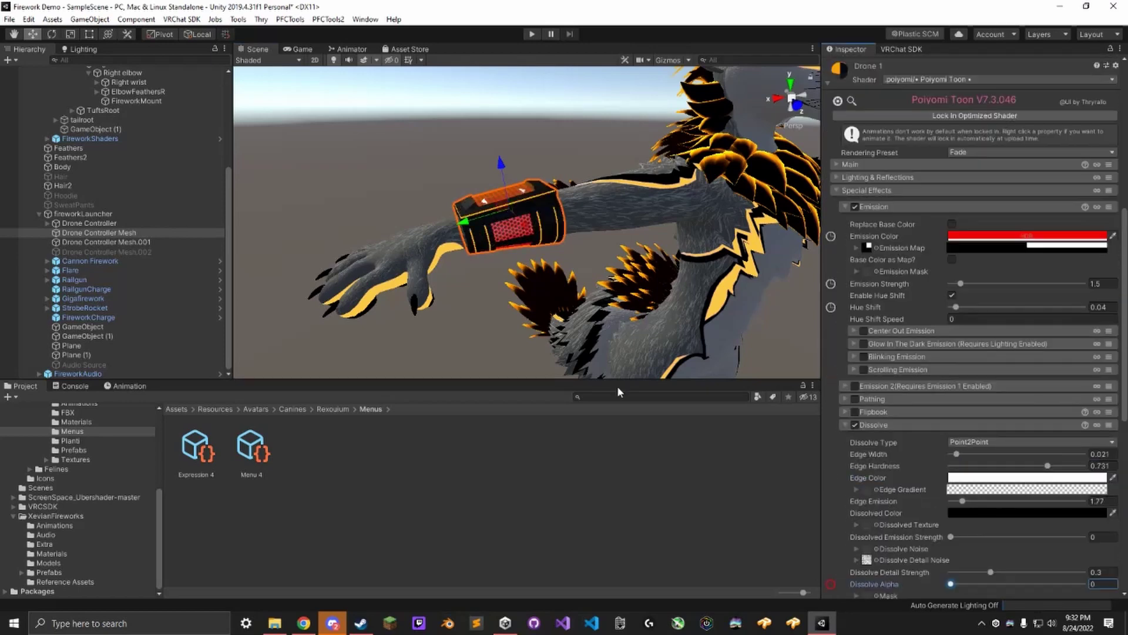
# - Lock all materials in XevianFireworks/Materials with Thry > Materials > Lock Folder, generating OptimizedShaders
pyautogui.click(51, 553)
pyautogui.rightClick(339, 560)
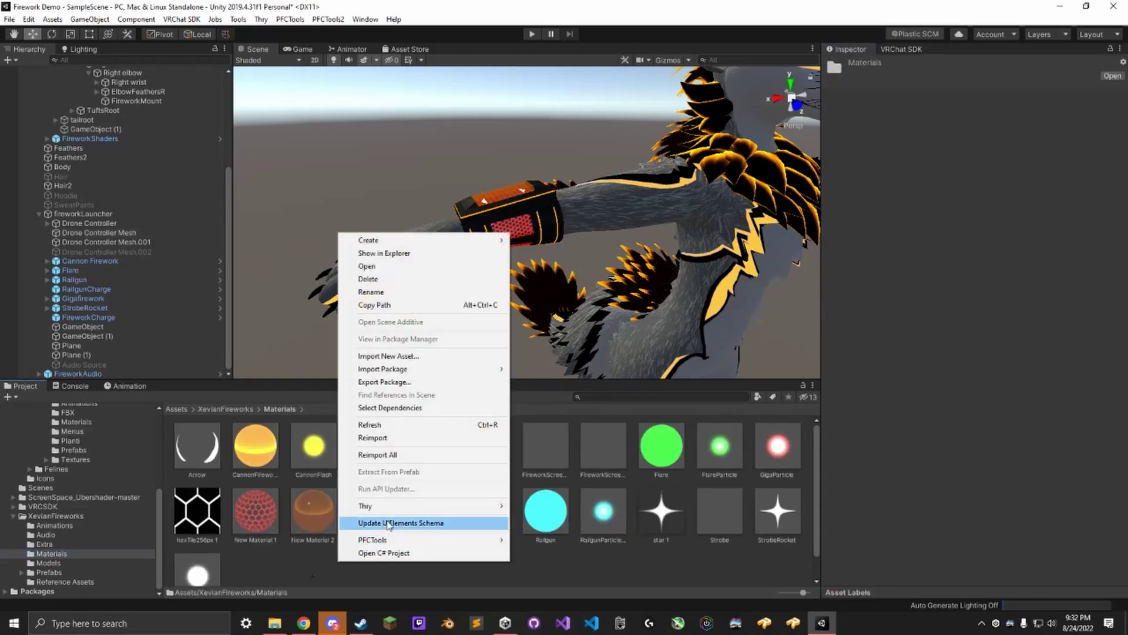
pyautogui.moveTo(394, 509)
pyautogui.moveTo(563, 519)
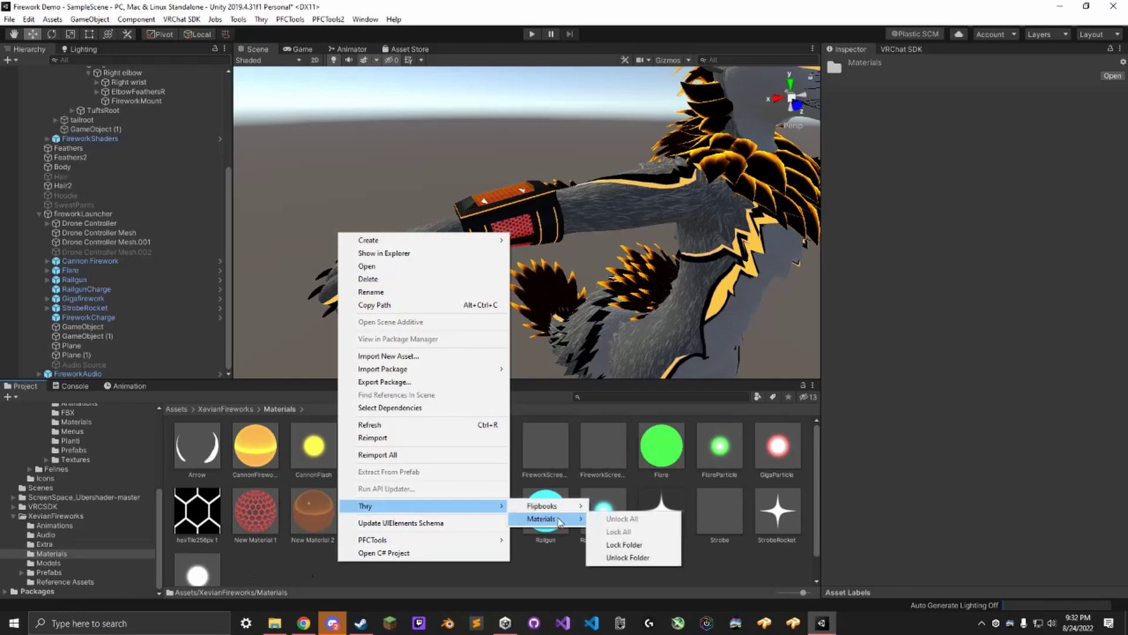
pyautogui.click(636, 546)
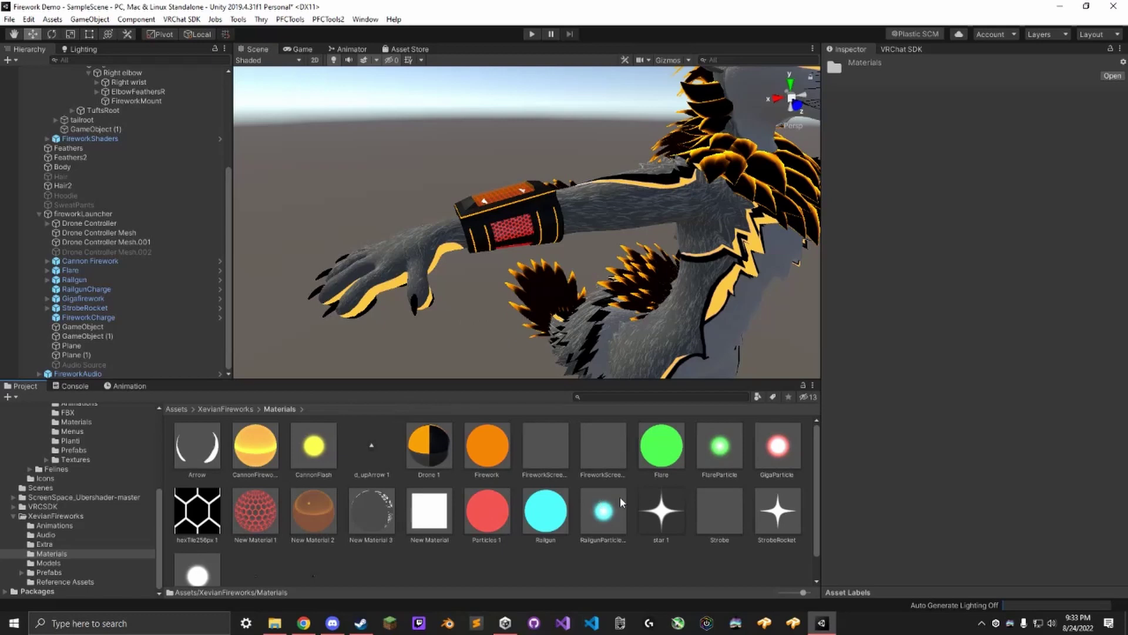
pyautogui.scroll(-1, 559, 440)
pyautogui.scroll(1, 558, 439)
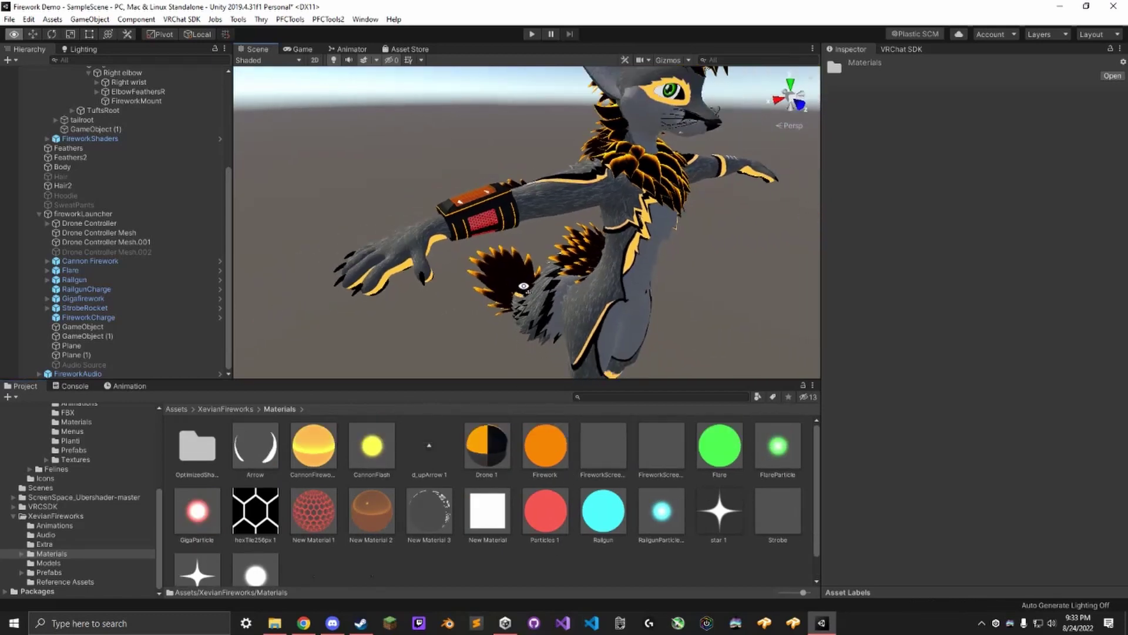
# - Enter Play mode via GestureManager, return to the Scene view, and open the Expressions submenu
pyautogui.scroll(5, 145, 160)
pyautogui.click(106, 79)
pyautogui.click(535, 35)
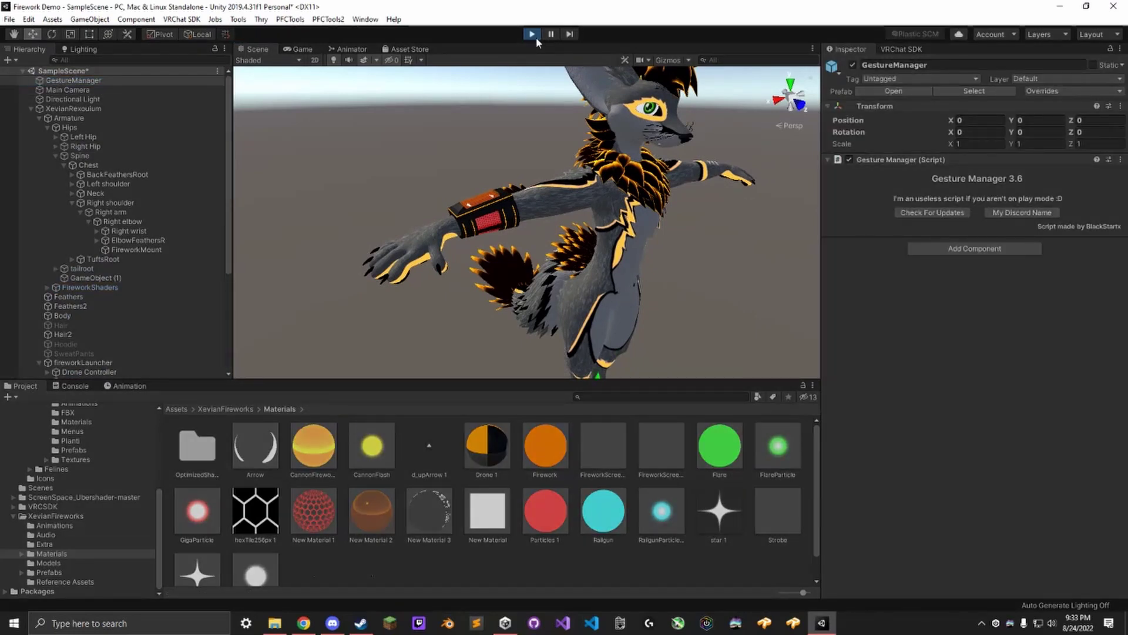
pyautogui.click(258, 49)
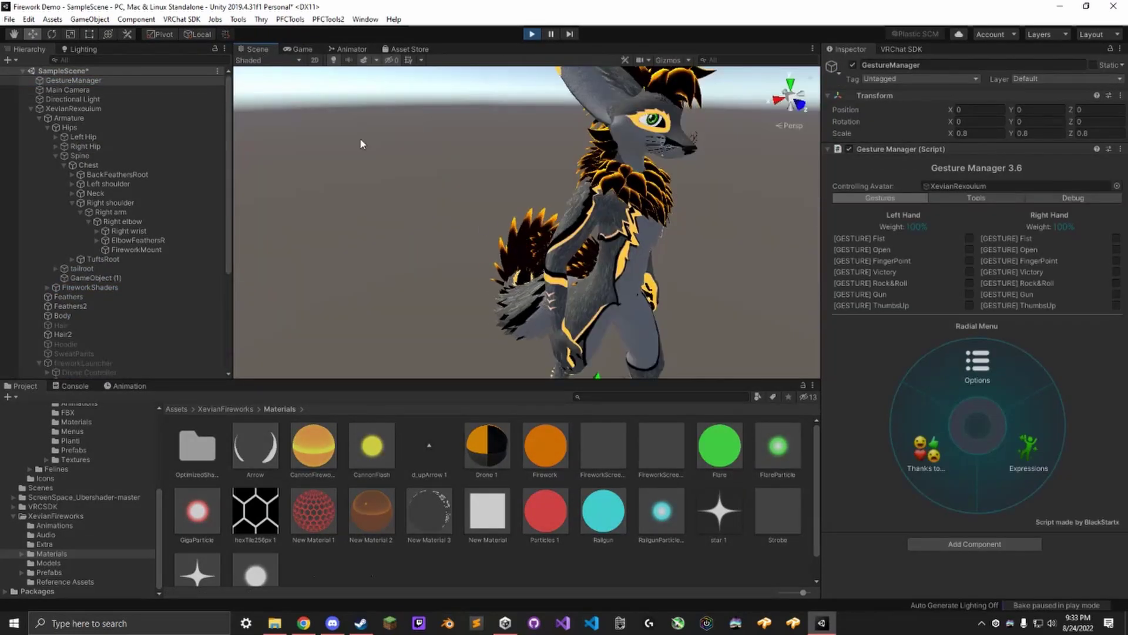
pyautogui.click(1022, 447)
pyautogui.click(927, 447)
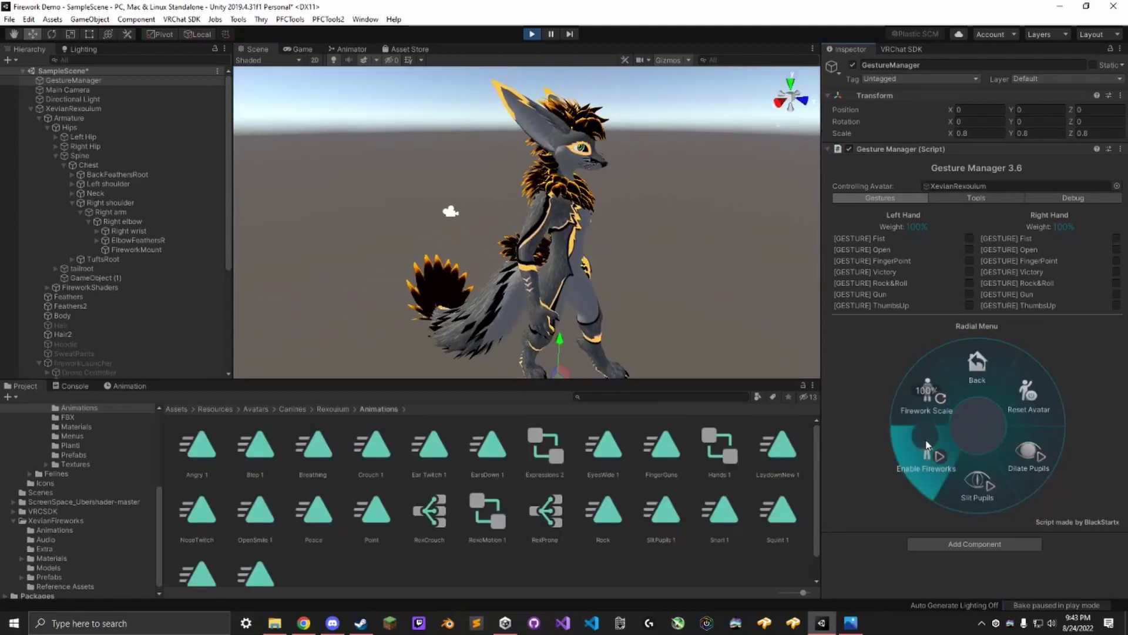
# - Switch on Enable Fireworks and bring the avatar's arm into view
pyautogui.click(937, 453)
pyautogui.keyDown('alt'); pyautogui.moveTo(623, 288); pyautogui.dragTo(738, 279); pyautogui.keyUp('alt')
pyautogui.scroll(-6, 157, 292)
# - Move the contact sender GameObject against the launcher until its panel turns cyan
pyautogui.click(104, 365)
pyautogui.press('f')
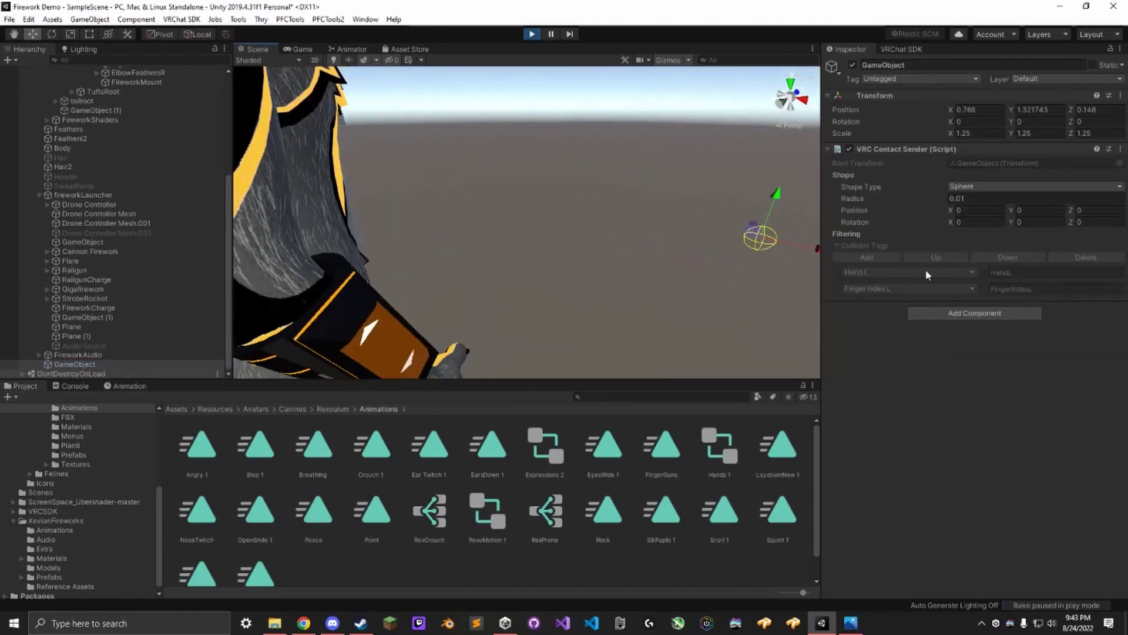
pyautogui.keyDown('alt'); pyautogui.moveTo(728, 287); pyautogui.dragTo(692, 285); pyautogui.keyUp('alt')
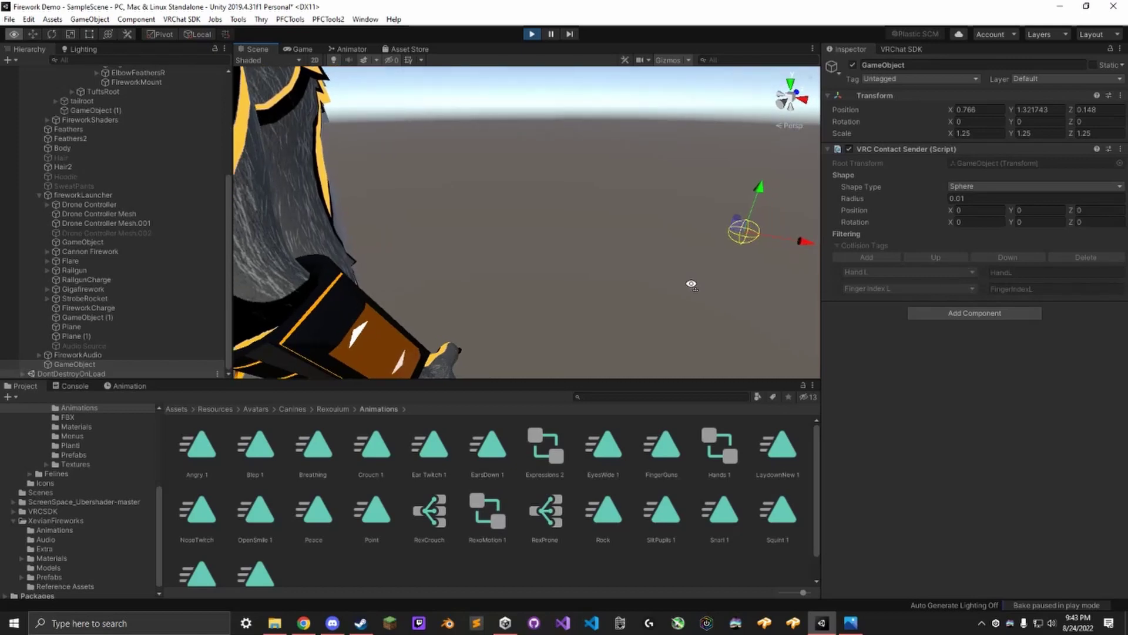
pyautogui.moveTo(754, 233); pyautogui.dragTo(825, 282)
pyautogui.moveTo(624, 197); pyautogui.dragTo(591, 226)
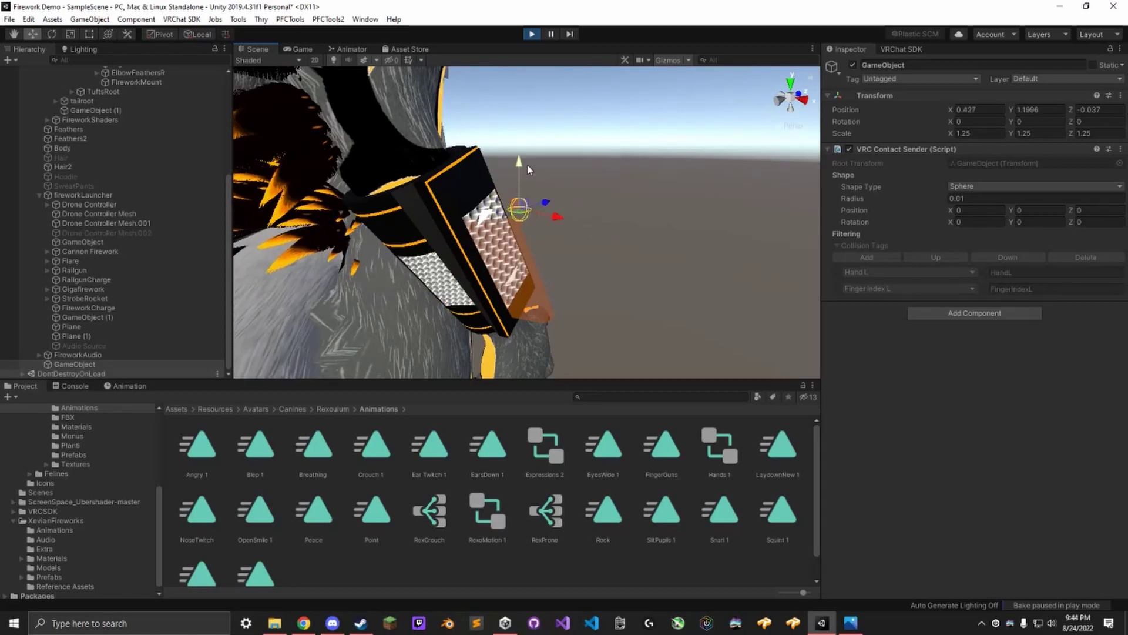
pyautogui.moveTo(520, 235); pyautogui.dragTo(576, 286)
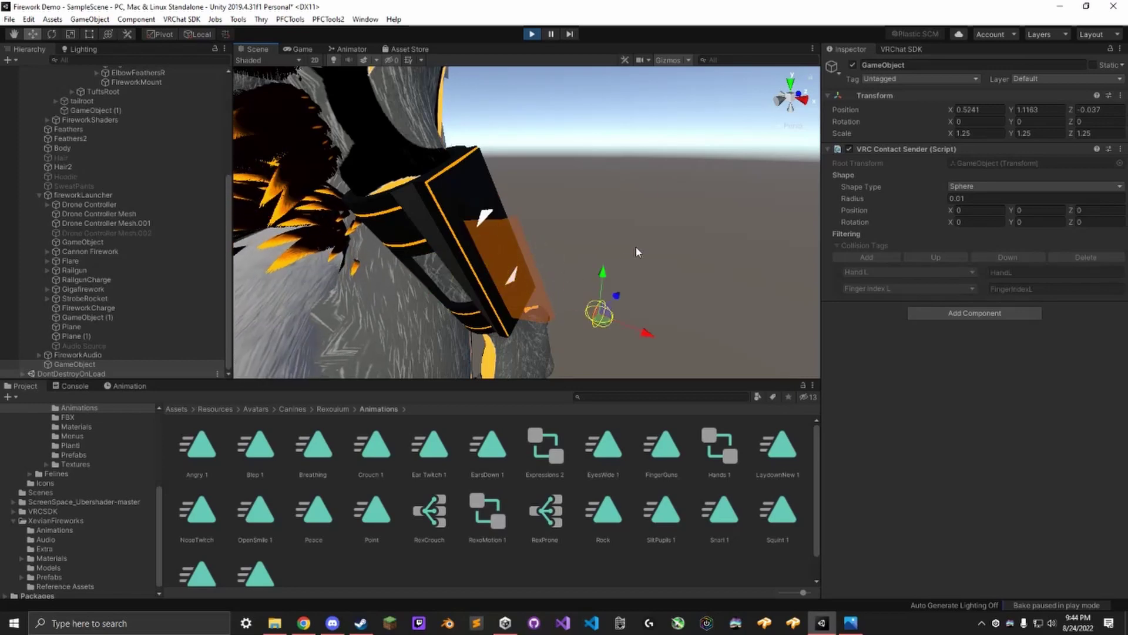
pyautogui.moveTo(646, 331); pyautogui.dragTo(588, 306)
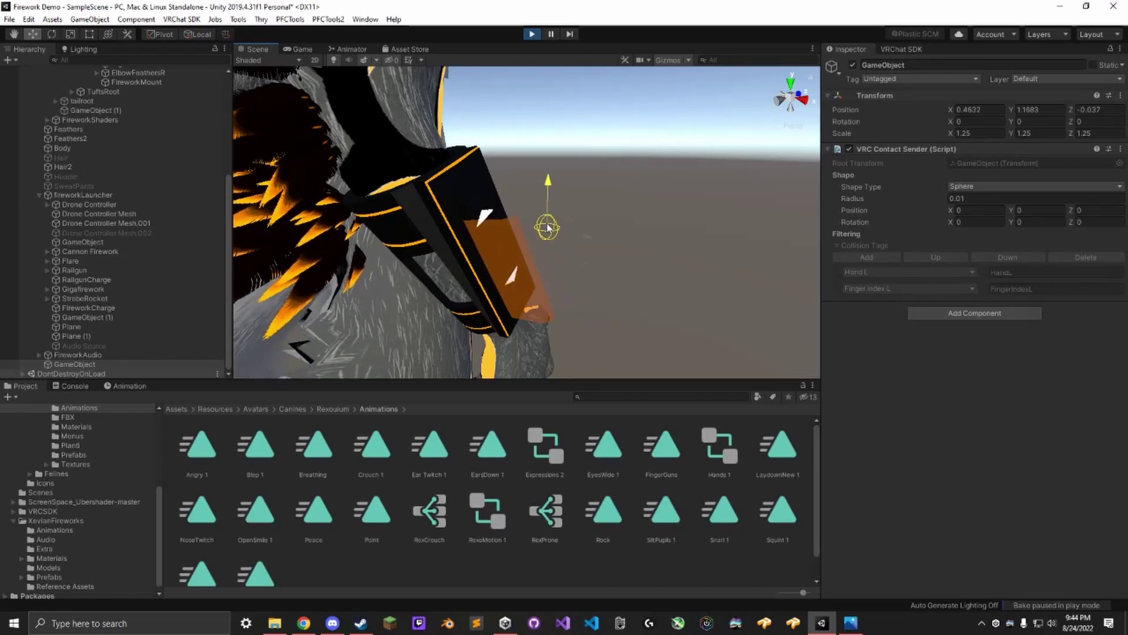
pyautogui.moveTo(567, 234); pyautogui.dragTo(583, 234)
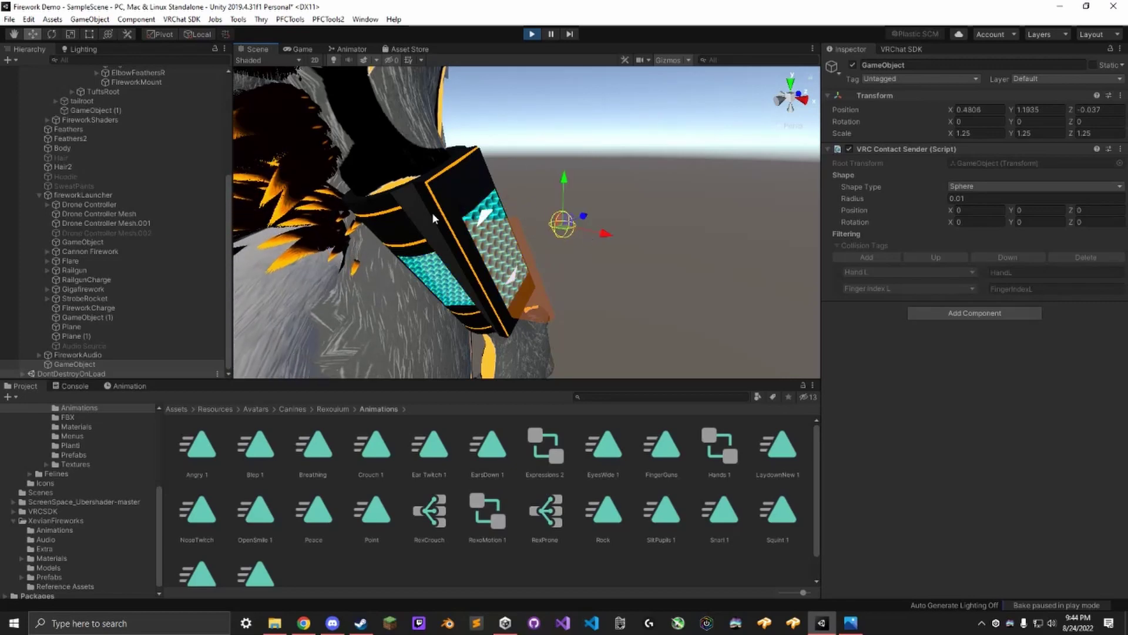
# - Fire the elbow launcher with a GestureManager right-hand Fist, watch the cyan burst, then release Fist
pyautogui.scroll(6, 111, 91)
pyautogui.click(94, 80)
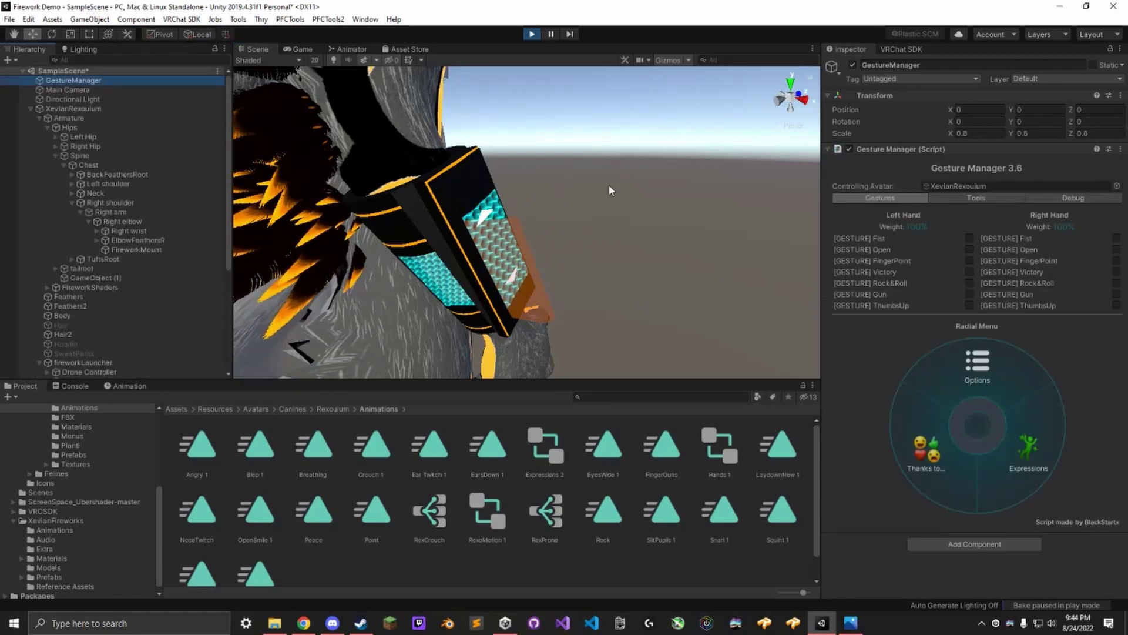
pyautogui.scroll(-6, 601, 189)
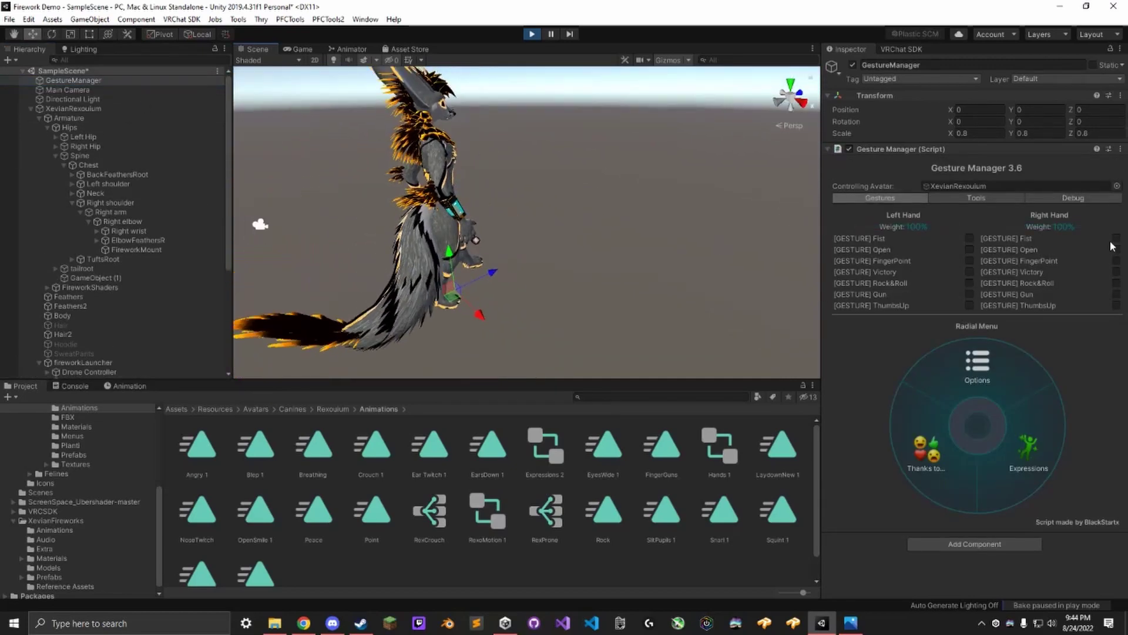
pyautogui.click(1116, 239)
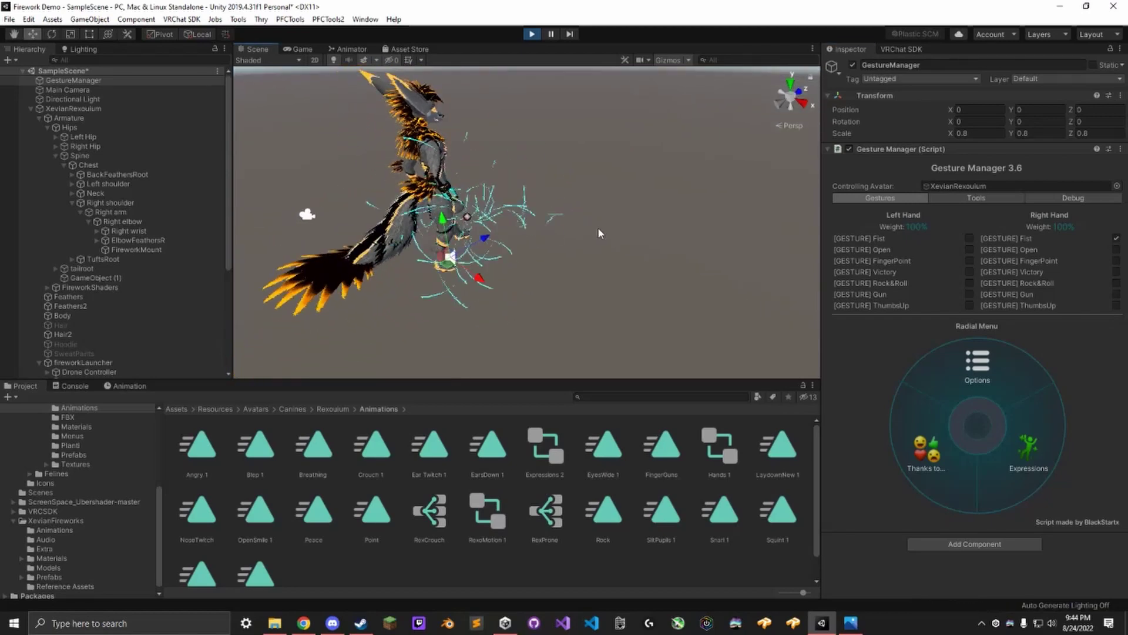
pyautogui.moveTo(600, 235); pyautogui.dragTo(756, 326, button='right')
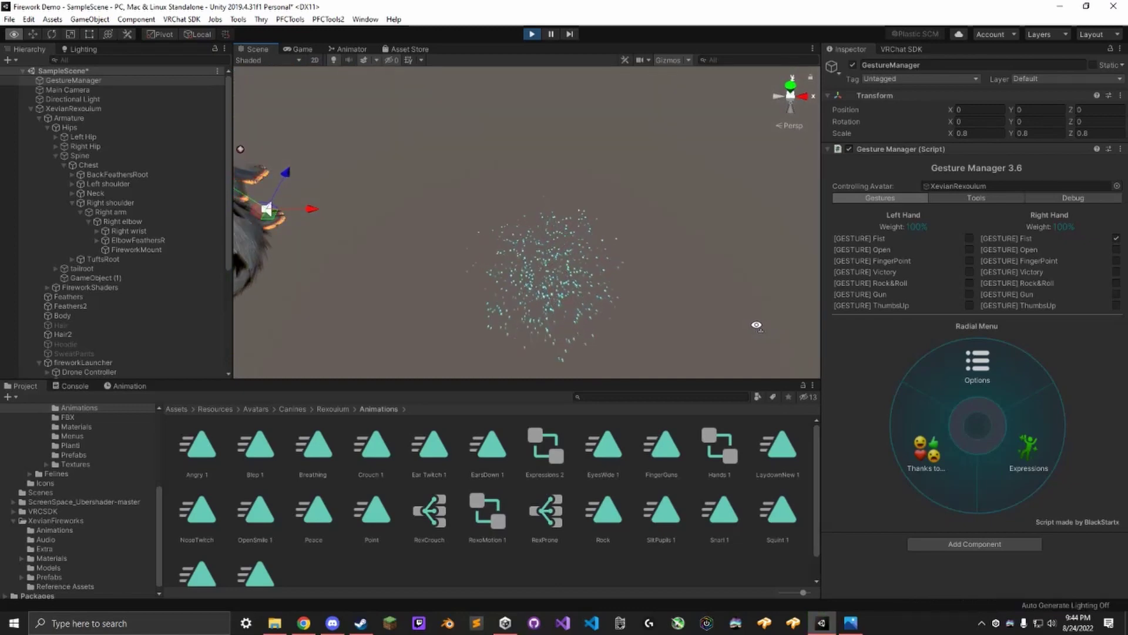
pyautogui.moveTo(757, 325); pyautogui.dragTo(594, 196, button='right')
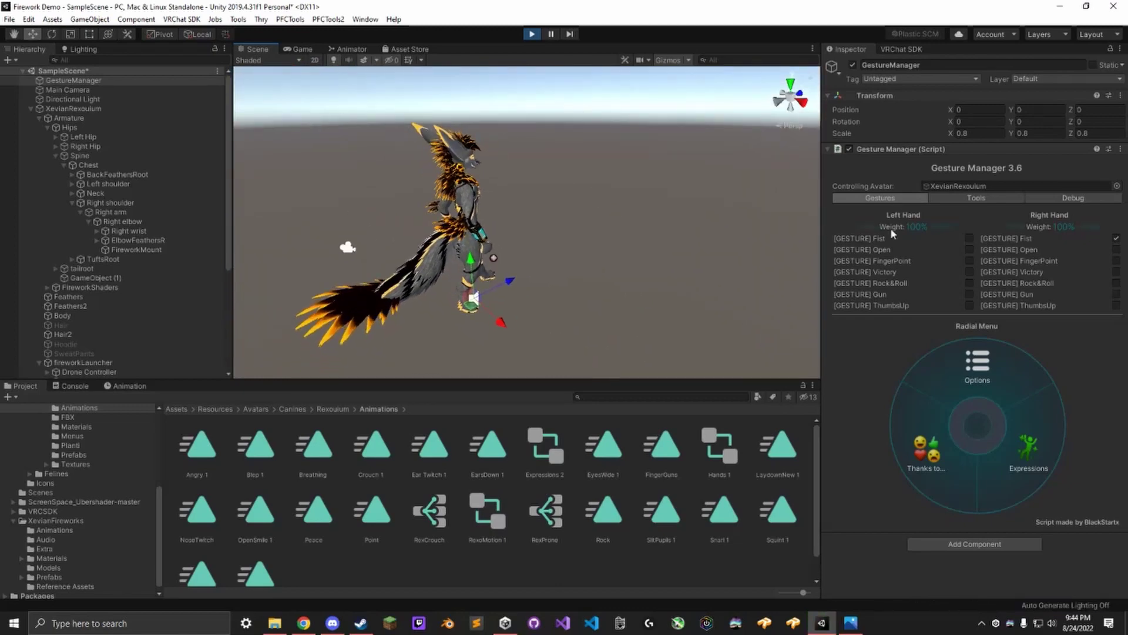
pyautogui.click(1116, 237)
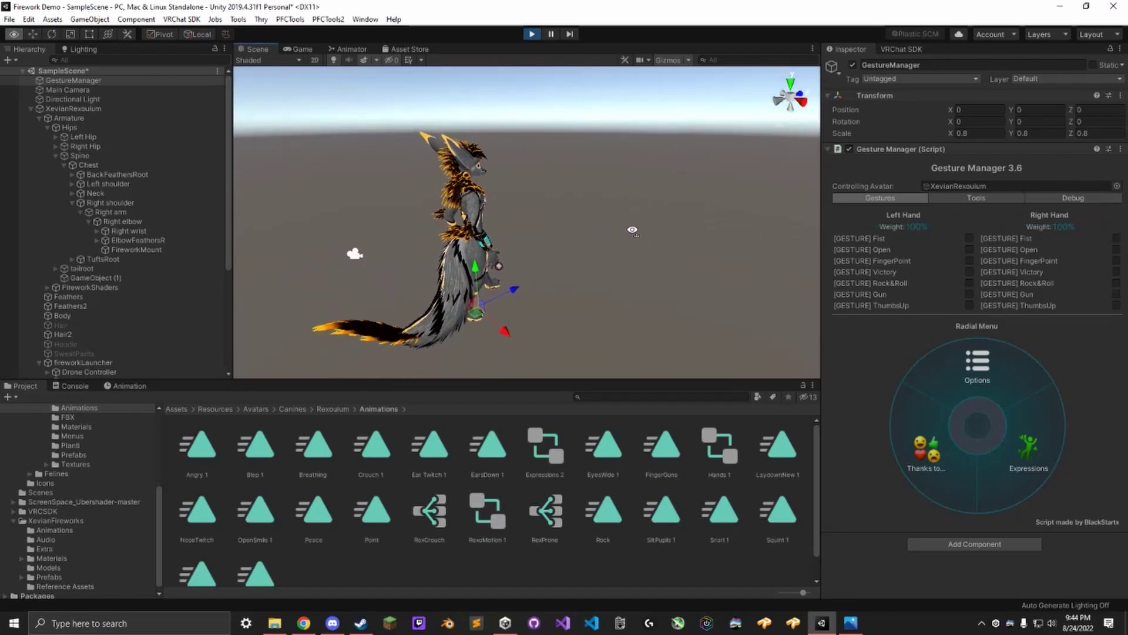
# - Exit Play mode, delete FireworkShaders from the XevianRexouium avatar, and view the avatar's front
pyautogui.click(531, 34)
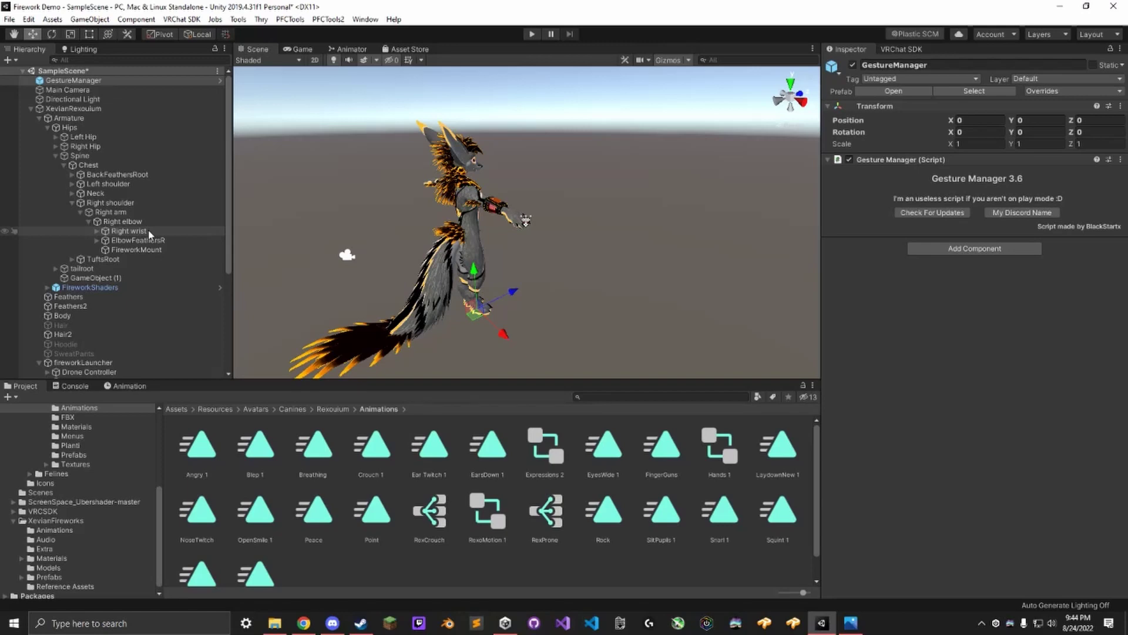
pyautogui.click(90, 108)
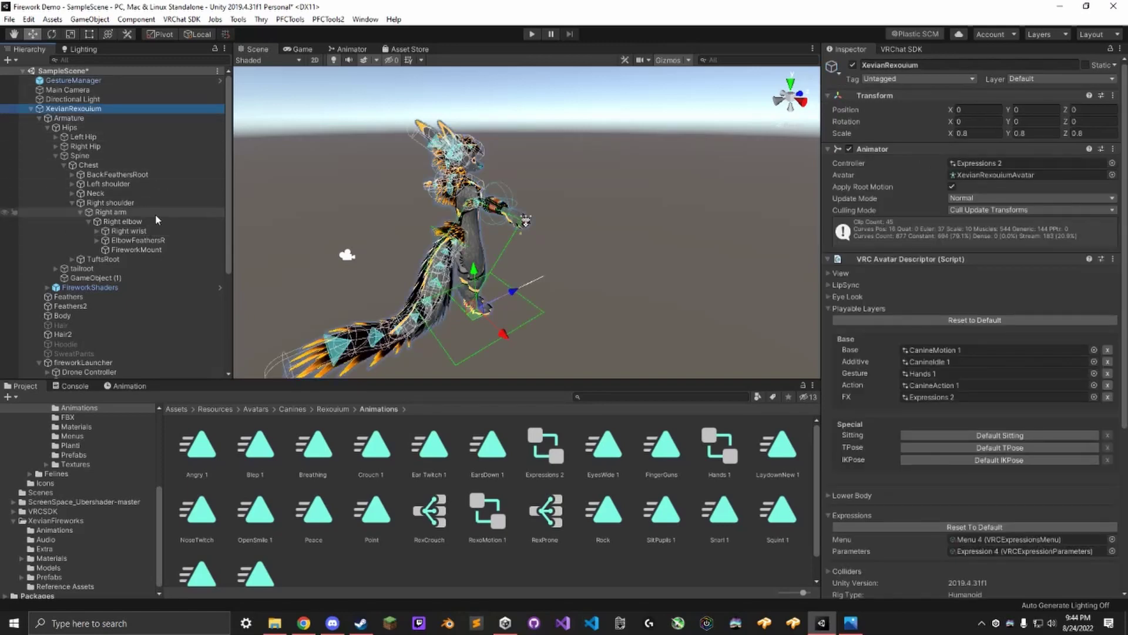
pyautogui.click(117, 288)
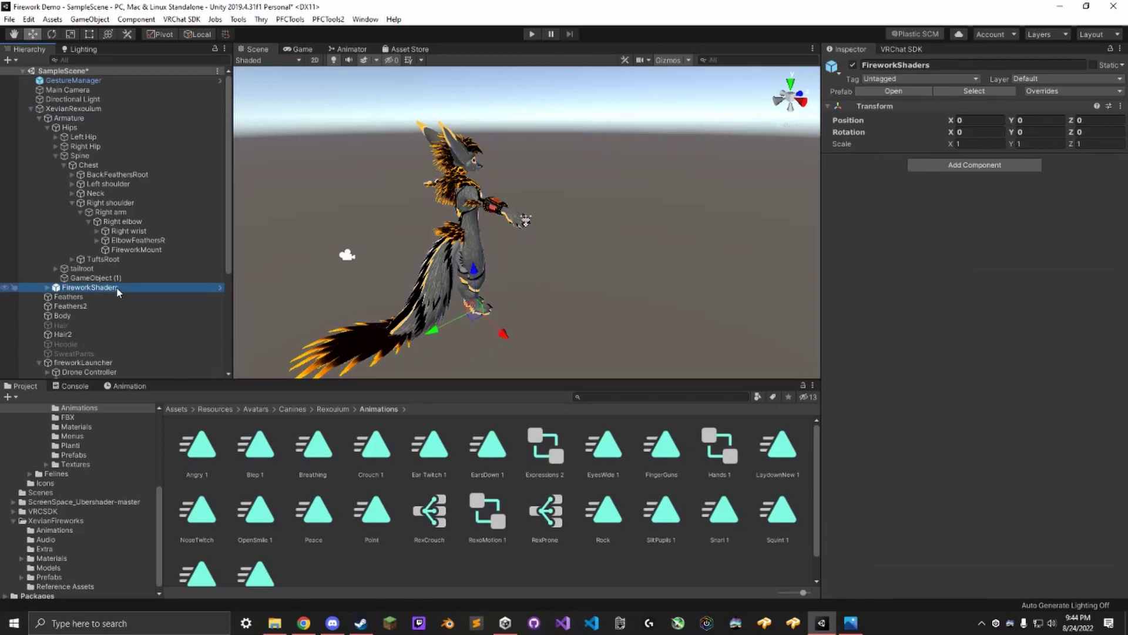
pyautogui.press('Delete')
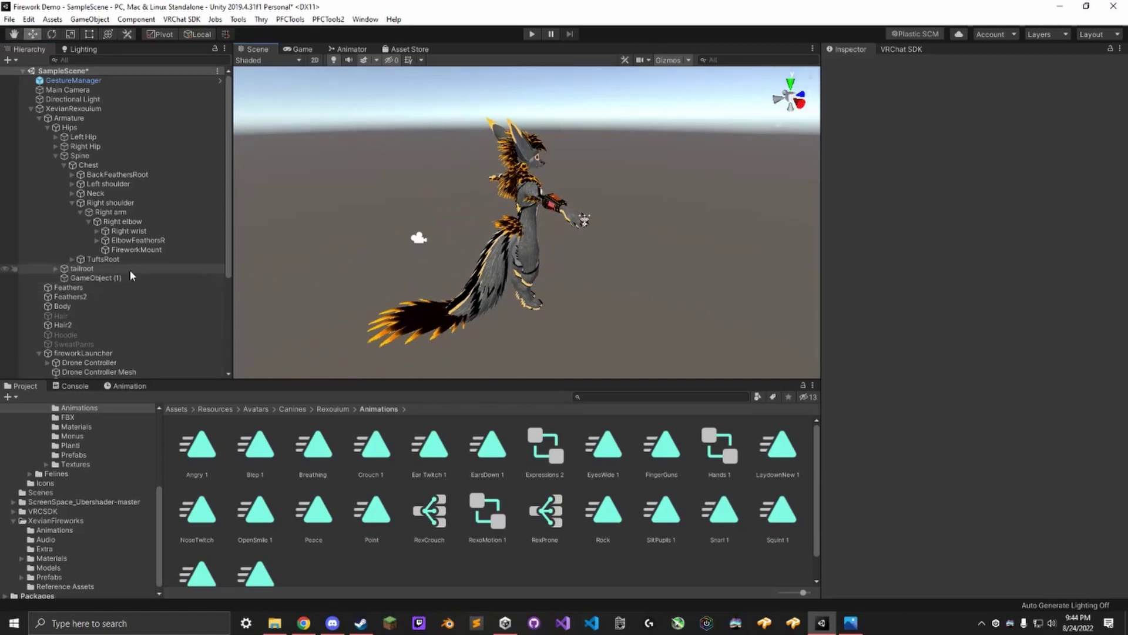
pyautogui.keyDown('alt'); pyautogui.moveTo(329, 258); pyautogui.dragTo(357, 256); pyautogui.keyUp('alt')
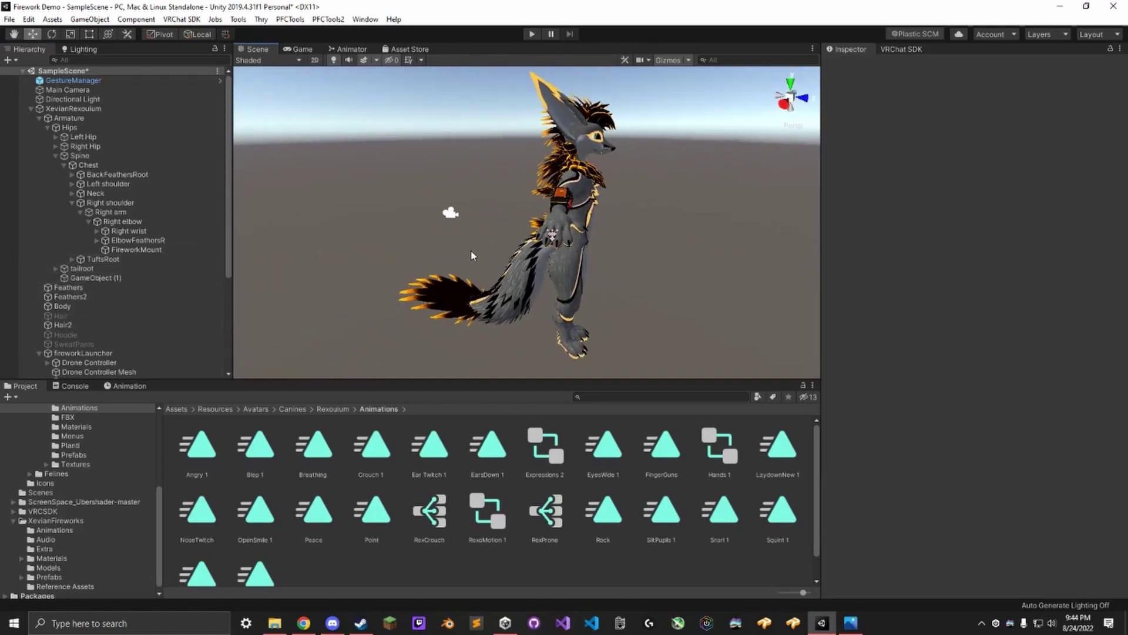
pyautogui.keyDown('alt'); pyautogui.moveTo(459, 238); pyautogui.dragTo(383, 228); pyautogui.keyUp('alt')
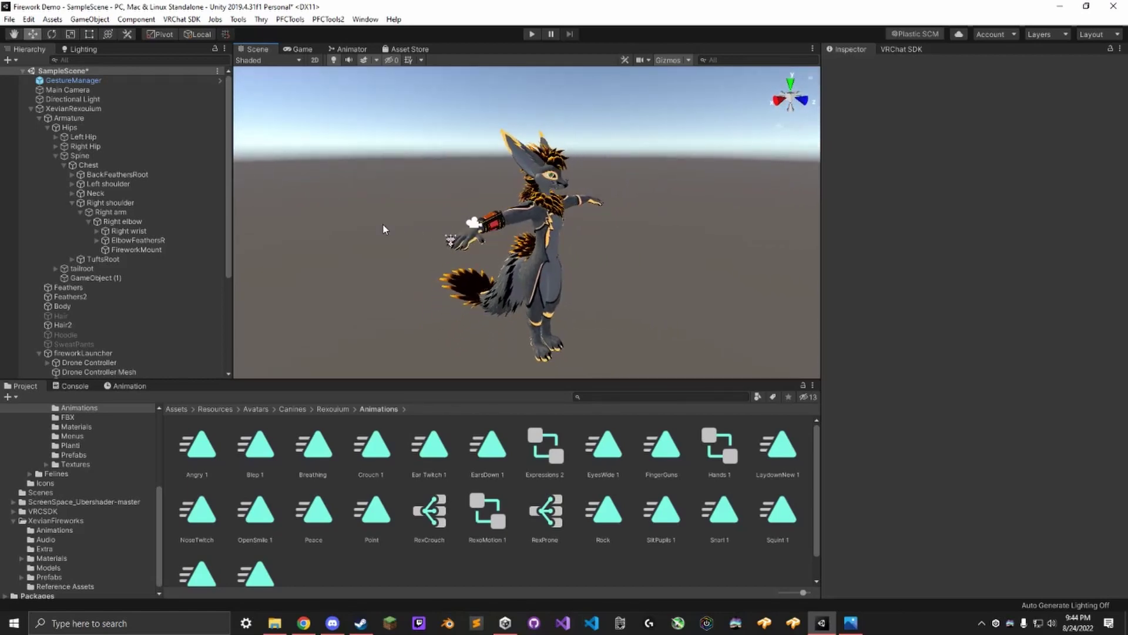